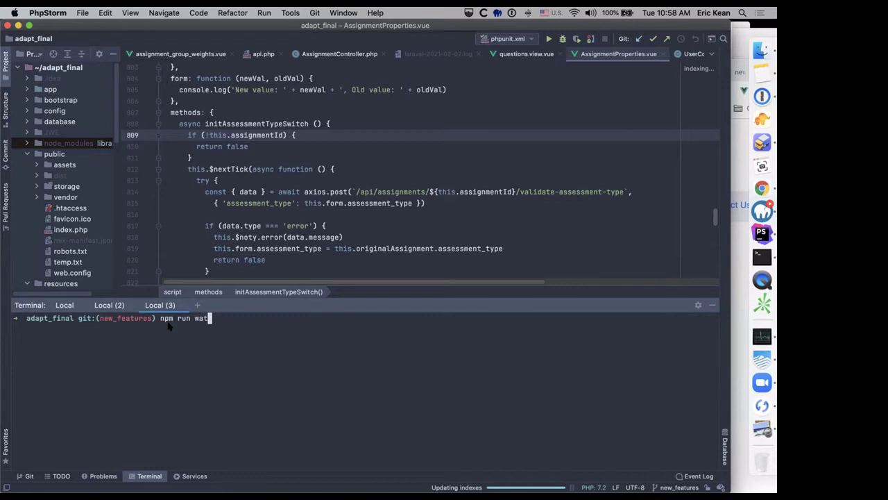
Step: Run the npm watch build so webpack watches the adapt_final project files
{"action": "key", "text": "Return"}
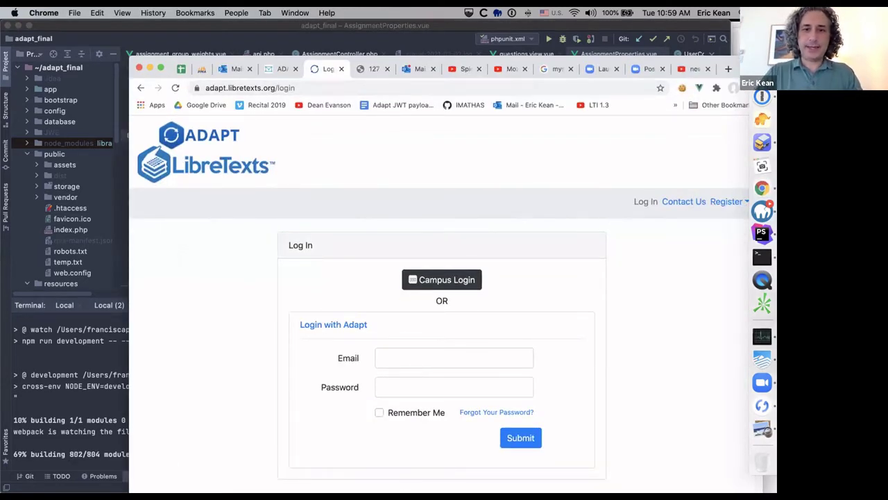
Step: Log in to the live ADAPT site as the instructor using the saved credentials
{"action": "left_click", "coordinate": [416, 357]}
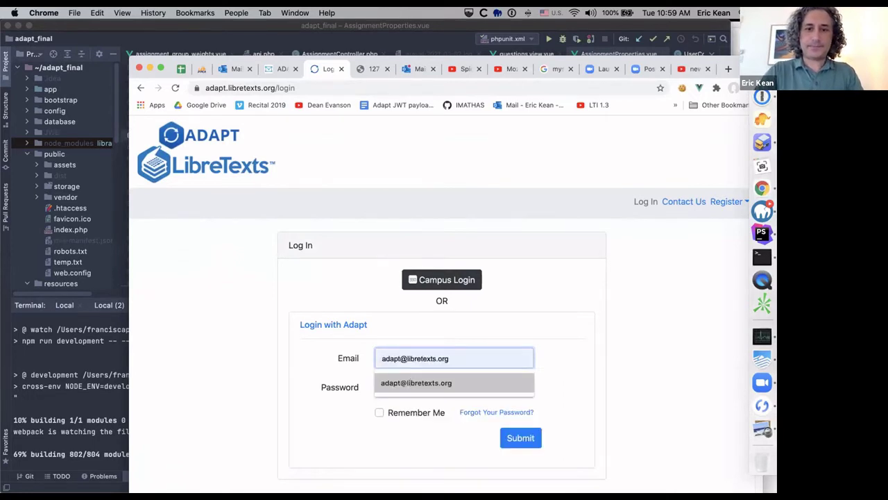
{"action": "left_click", "coordinate": [411, 381]}
{"action": "type", "text": "•••••"}
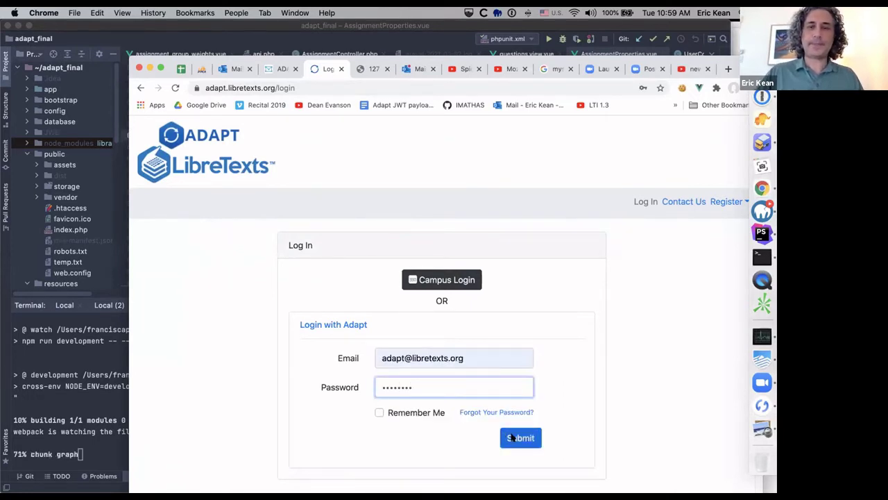
{"action": "left_click", "coordinate": [513, 437]}
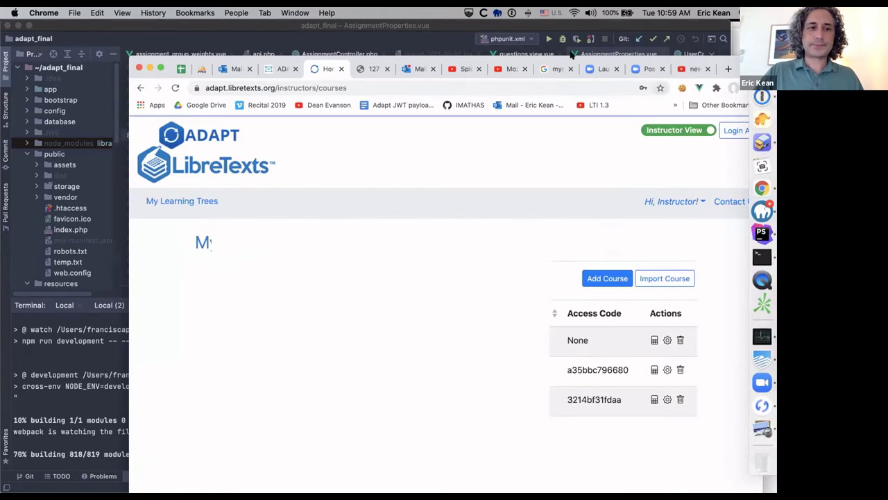
Step: Reload the local 127.0.0.1 development site's login page
{"action": "key", "text": "ctrl+alt+Left"}
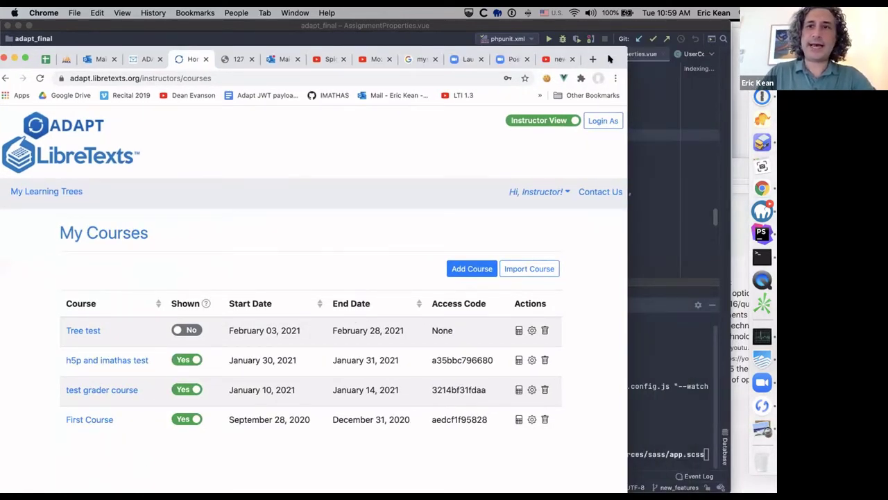
{"action": "key", "text": "ctrl+alt+Right"}
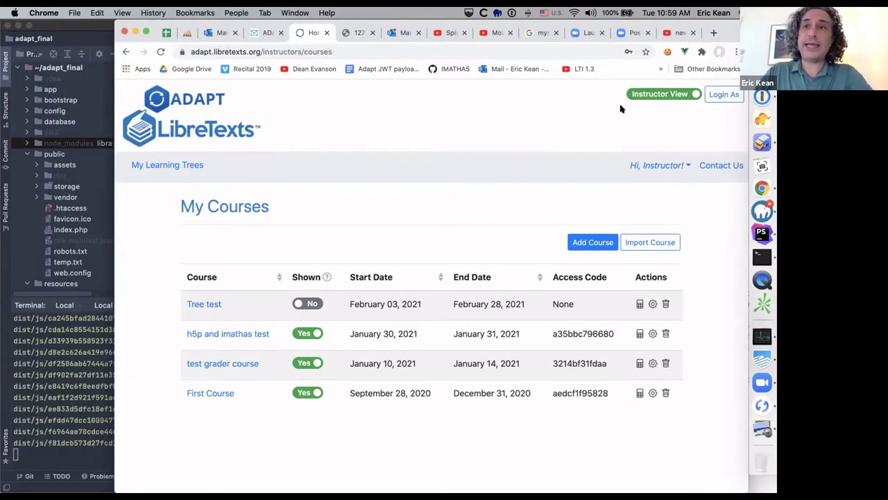
{"action": "left_click_drag", "start_coordinate": [257, 33], "coordinate": [267, 135]}
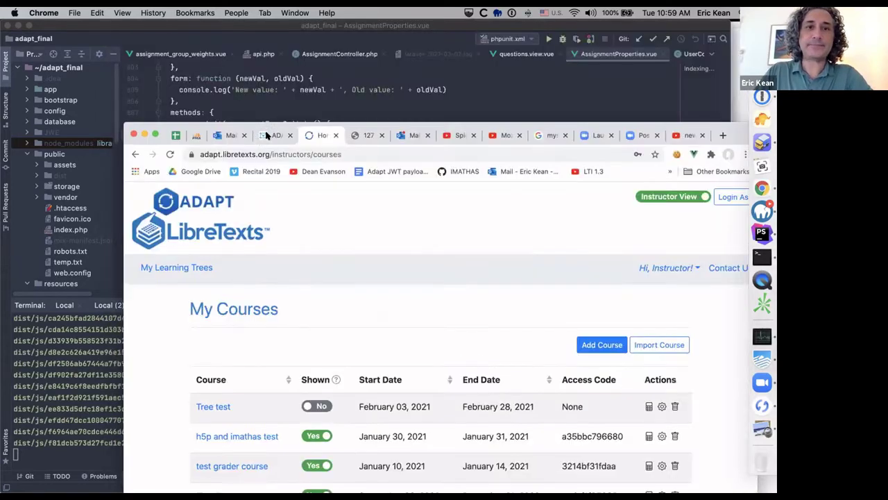
{"action": "left_click", "coordinate": [352, 136]}
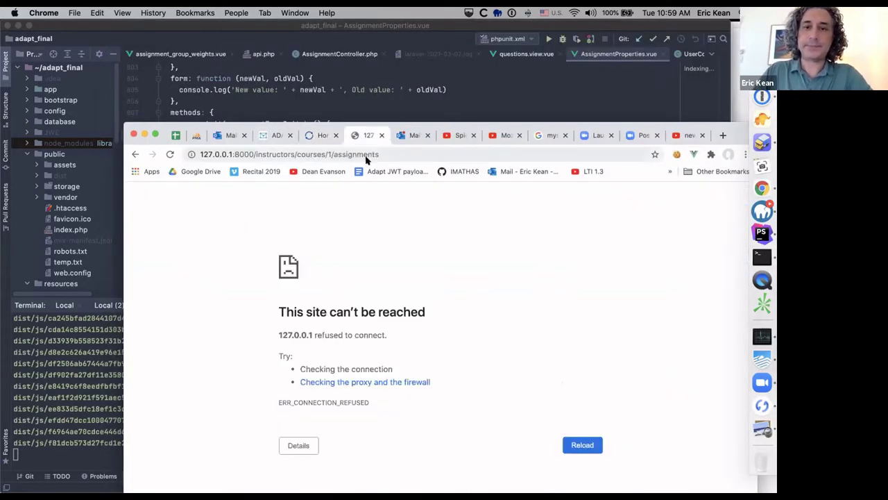
{"action": "left_click", "coordinate": [581, 445]}
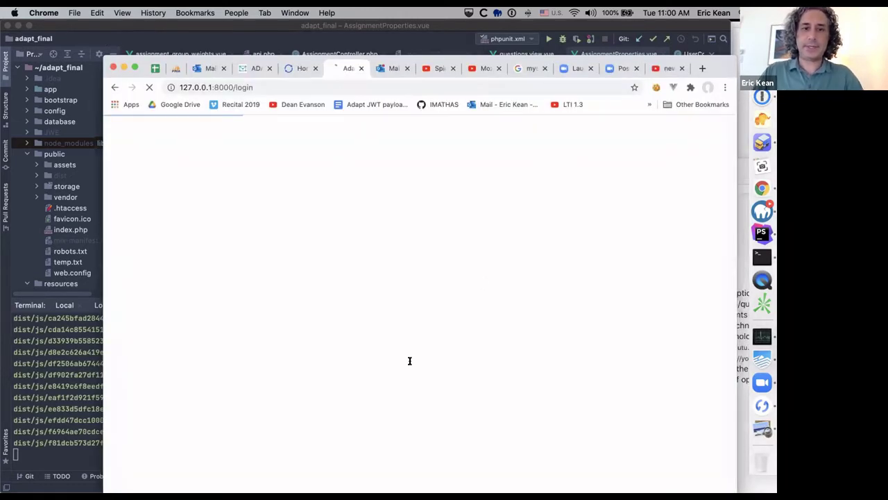
Step: Fill the saved email on the local login, then return to the live My Courses page
{"action": "left_click", "coordinate": [408, 358]}
{"action": "left_click", "coordinate": [406, 382]}
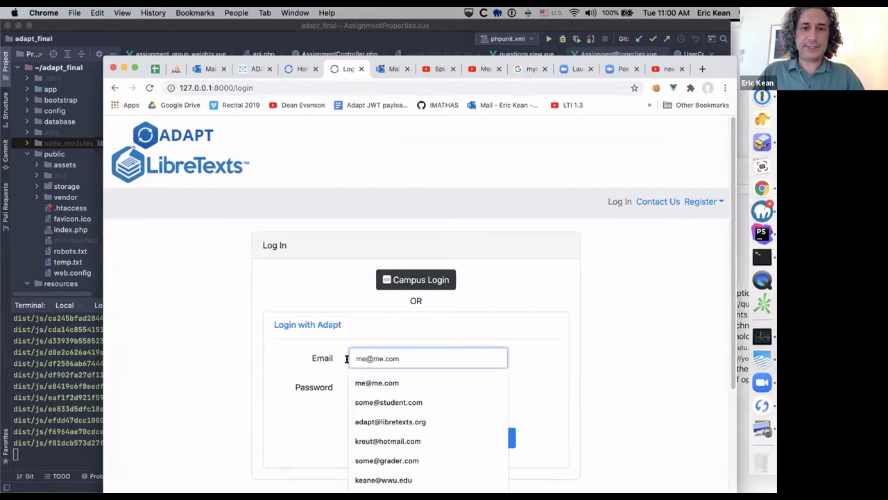
{"action": "left_click", "coordinate": [394, 357]}
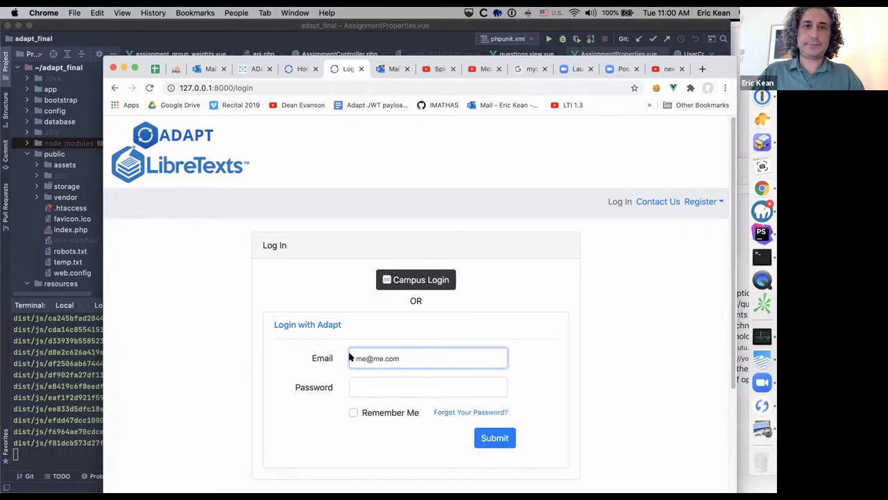
{"action": "left_click", "coordinate": [299, 68]}
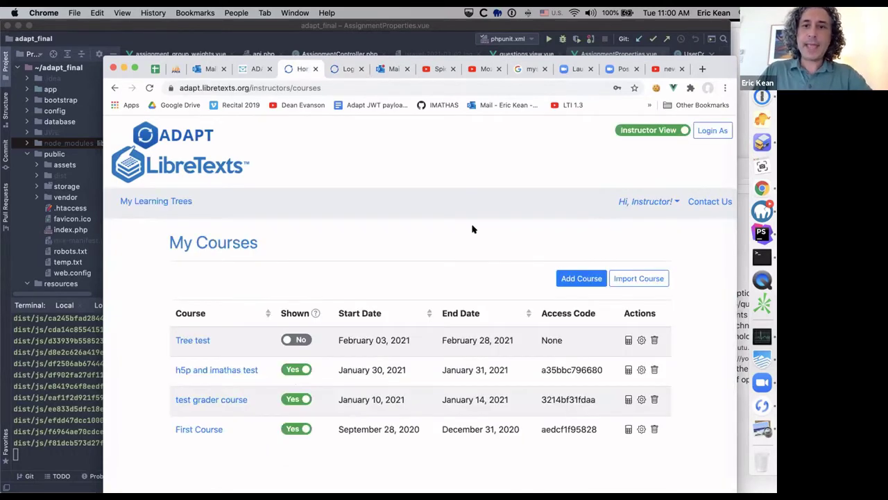
Step: Create the course 'Some new course' running March 2 to March 12, 2021
{"action": "left_click", "coordinate": [582, 279]}
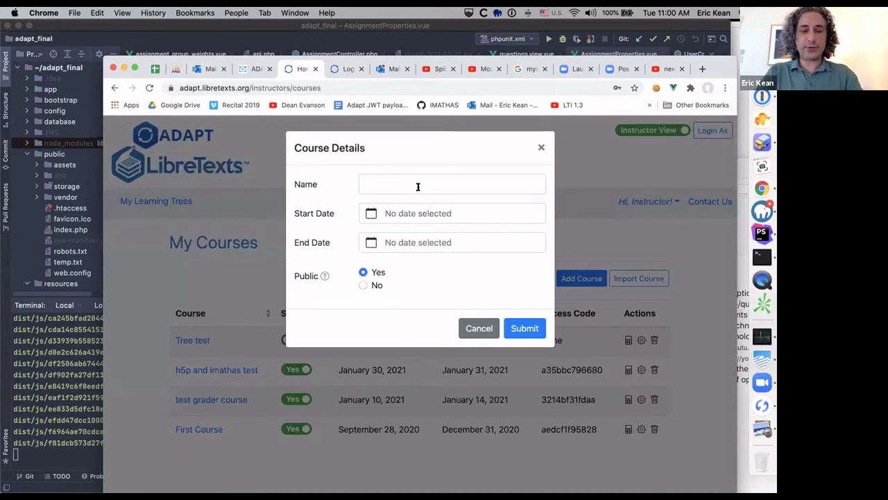
{"action": "left_click", "coordinate": [418, 186]}
{"action": "type", "text": "S"}
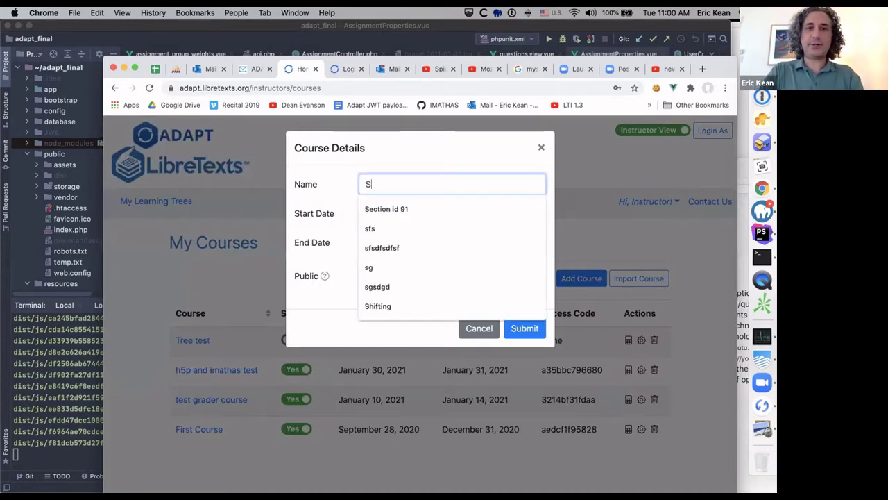
{"action": "type", "text": "ome new "}
{"action": "type", "text": "course"}
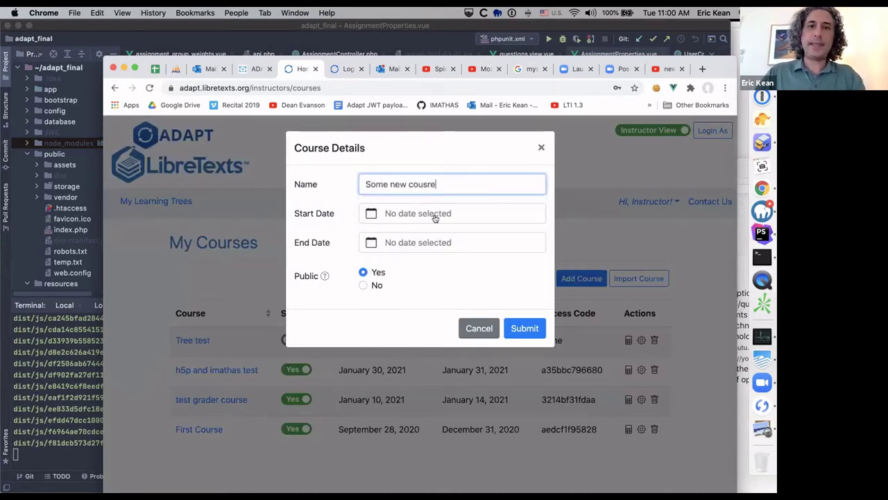
{"action": "key", "text": "Tab"}
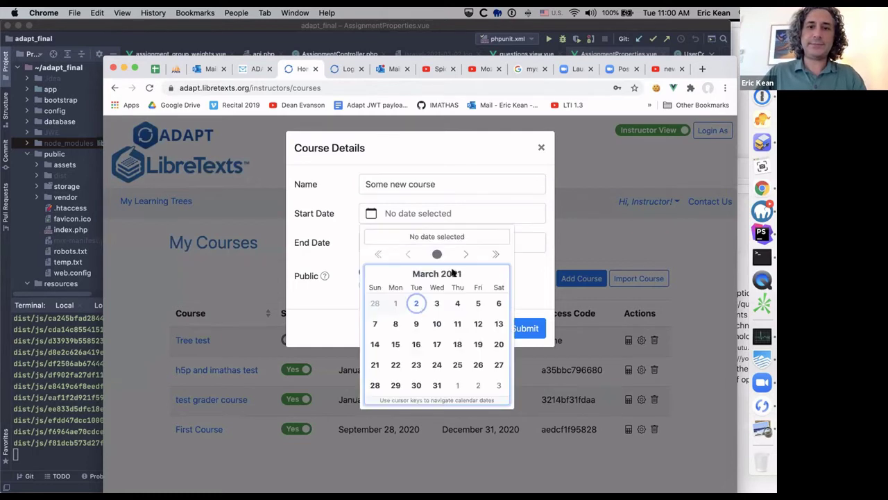
{"action": "key", "text": "Return"}
{"action": "key", "text": "Tab"}
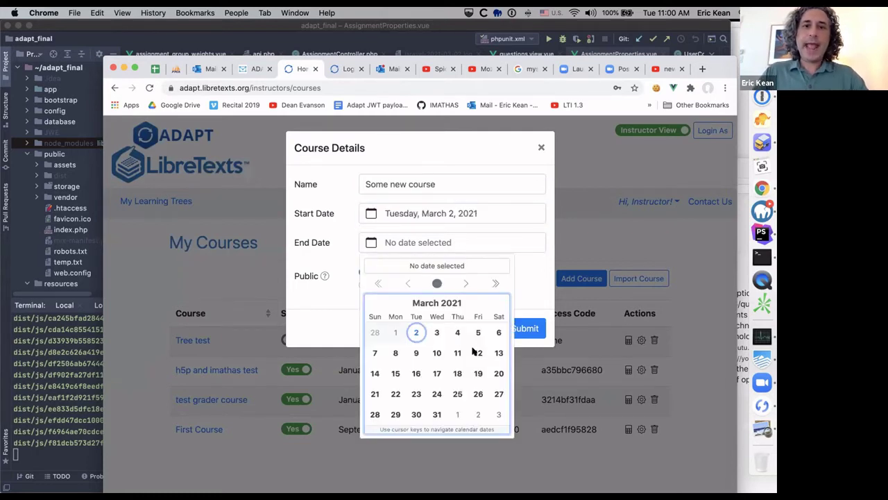
{"action": "left_click", "coordinate": [478, 352]}
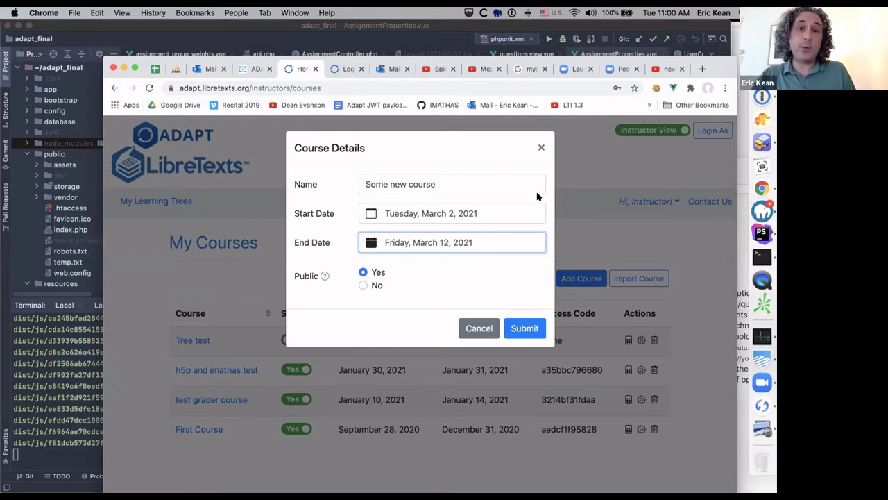
{"action": "left_click", "coordinate": [525, 328]}
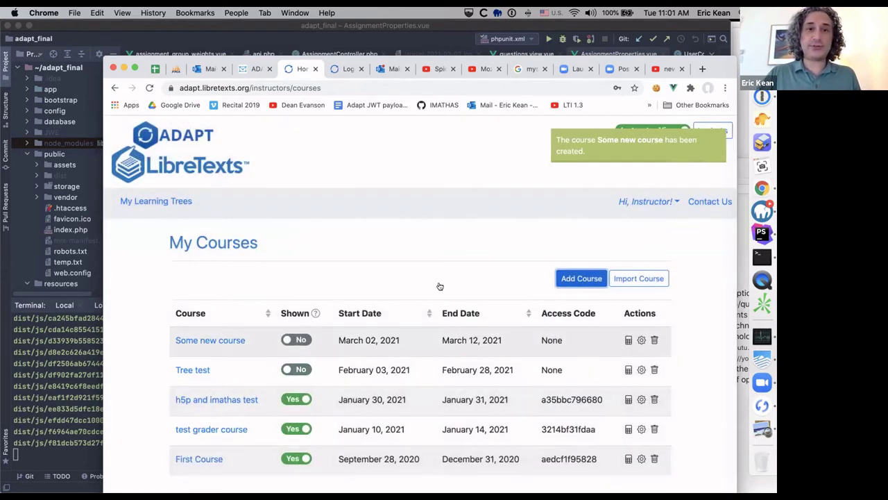
{"action": "left_click", "coordinate": [341, 68]}
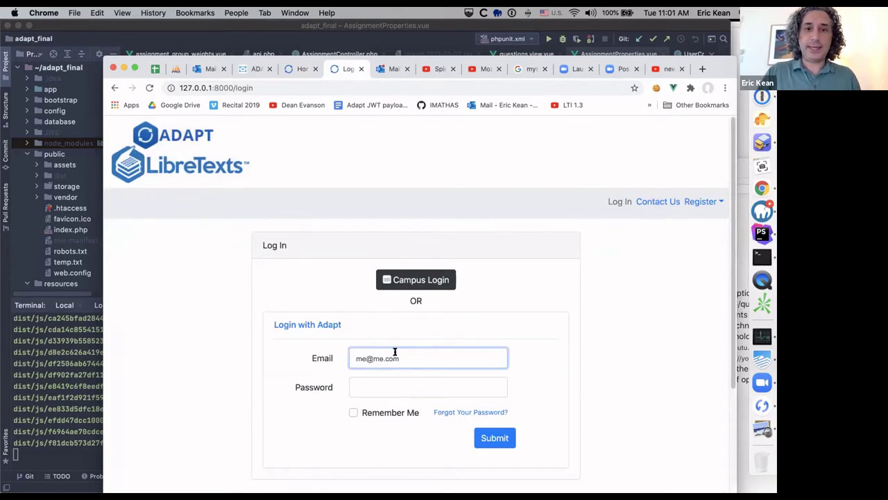
Step: Reload the local login, then open Some new course and start a new assignment
{"action": "left_click", "coordinate": [148, 87]}
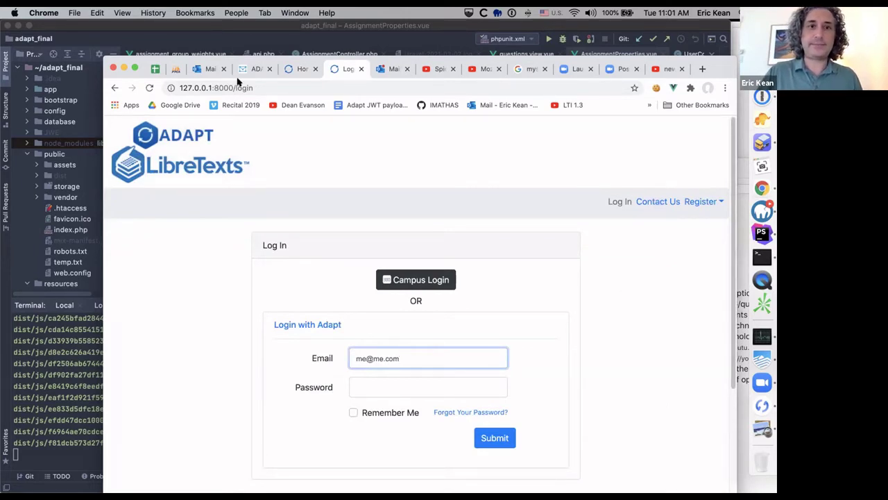
{"action": "left_click", "coordinate": [292, 71]}
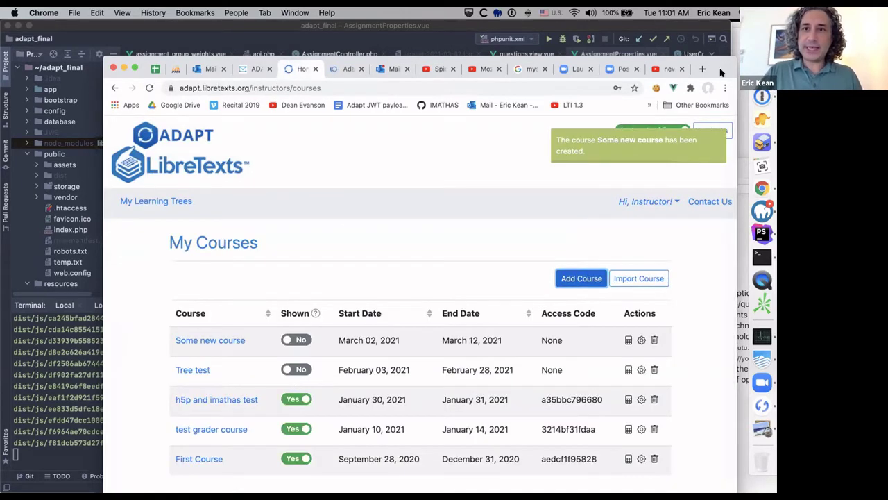
{"action": "left_click_drag", "start_coordinate": [720, 73], "coordinate": [639, 50]}
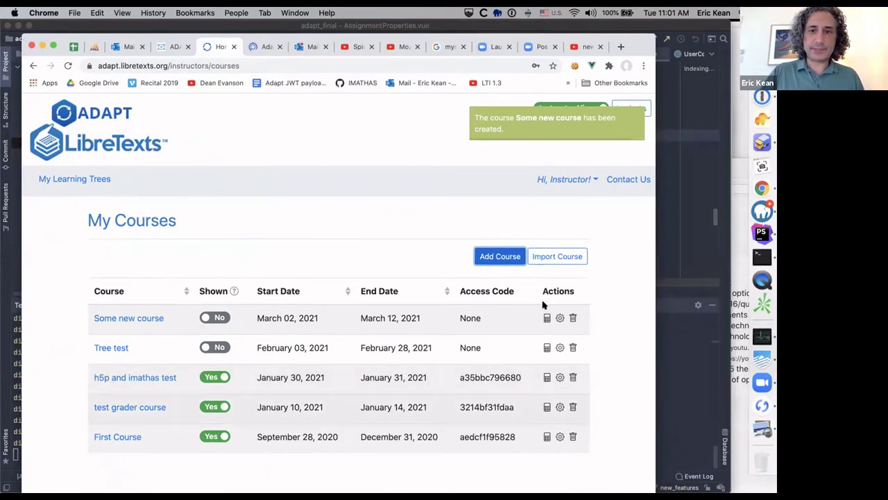
{"action": "left_click", "coordinate": [194, 324]}
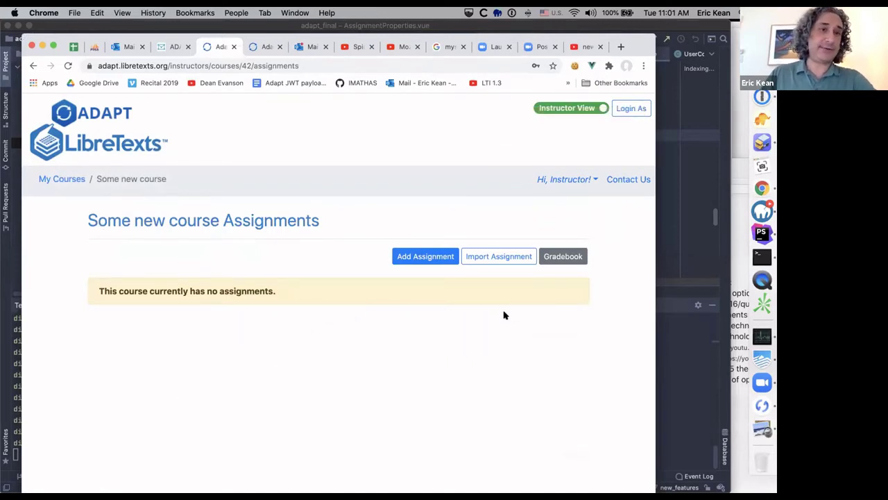
{"action": "left_click", "coordinate": [419, 260]}
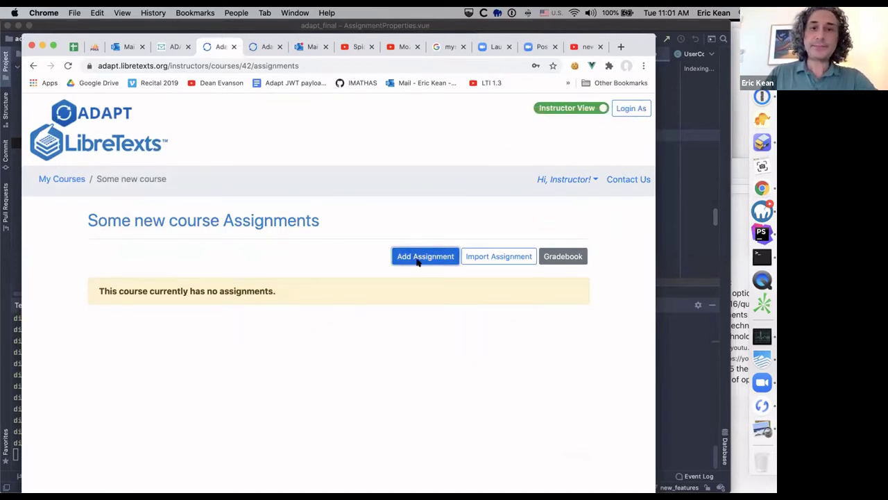
{"action": "scroll", "coordinate": [306, 139], "scroll_direction": "down", "scroll_amount": 1}
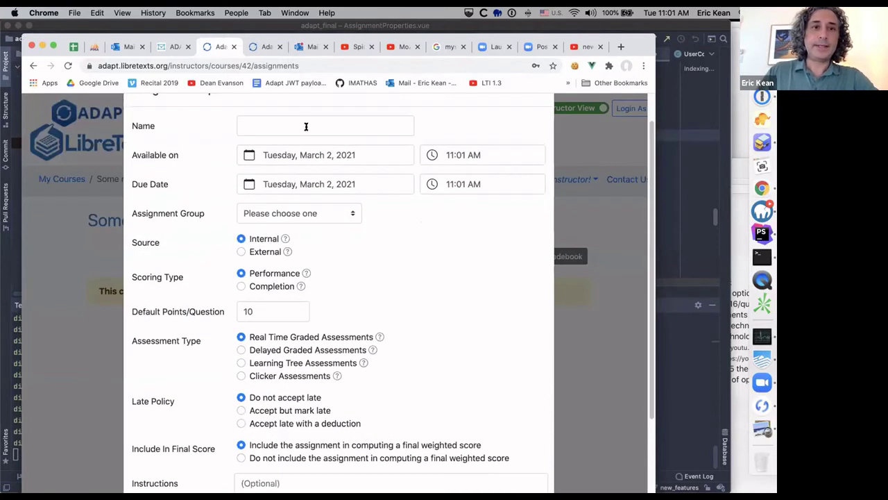
Step: Name the draft 'Some new assignment', due March 18, in the Lab group
{"action": "left_click", "coordinate": [306, 125]}
{"action": "type", "text": "S"}
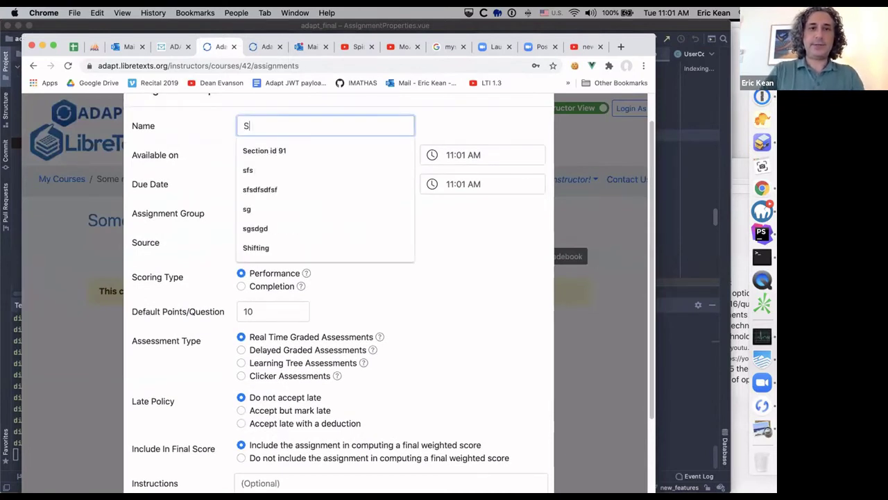
{"action": "type", "text": "ome new assignment"}
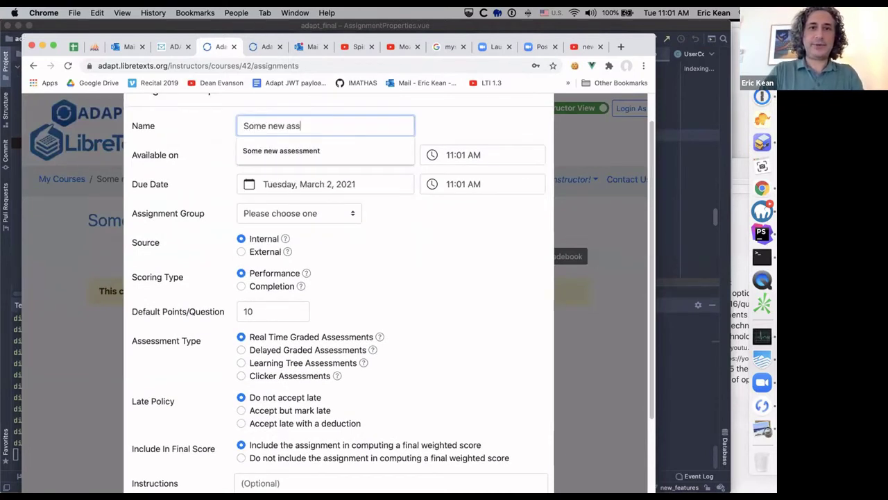
{"action": "left_click", "coordinate": [471, 256]}
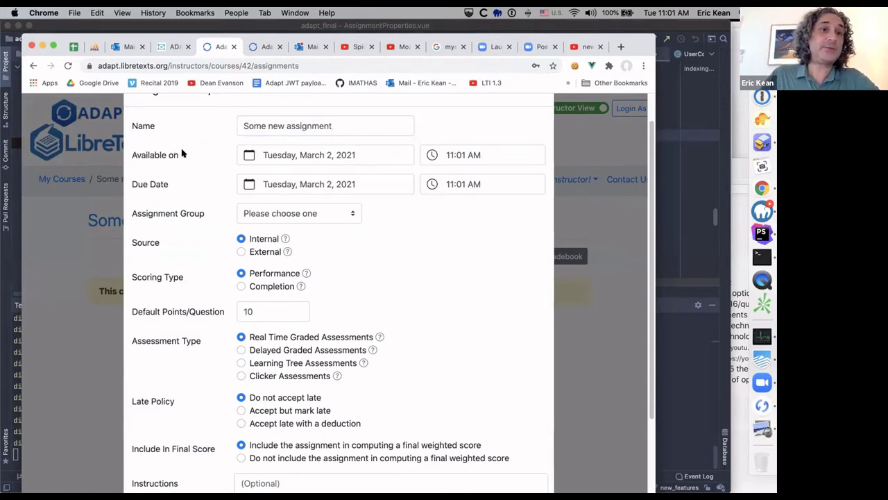
{"action": "left_click_drag", "start_coordinate": [181, 154], "coordinate": [132, 154]}
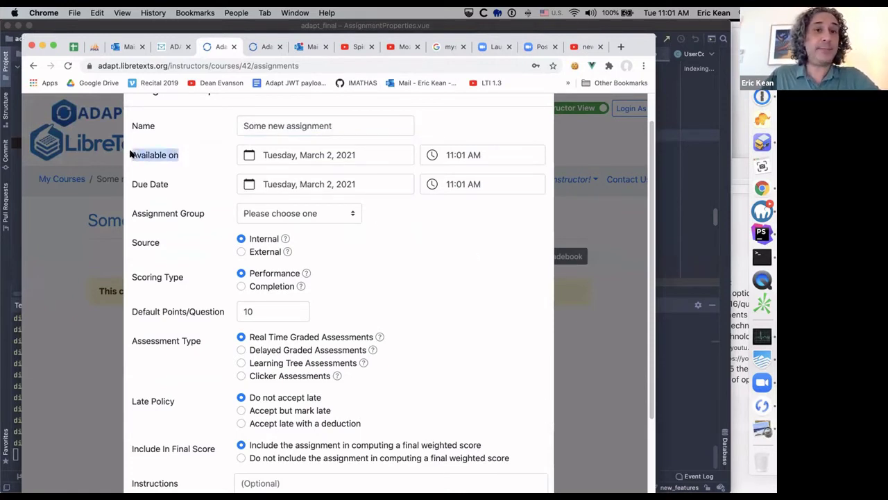
{"action": "left_click", "coordinate": [331, 184]}
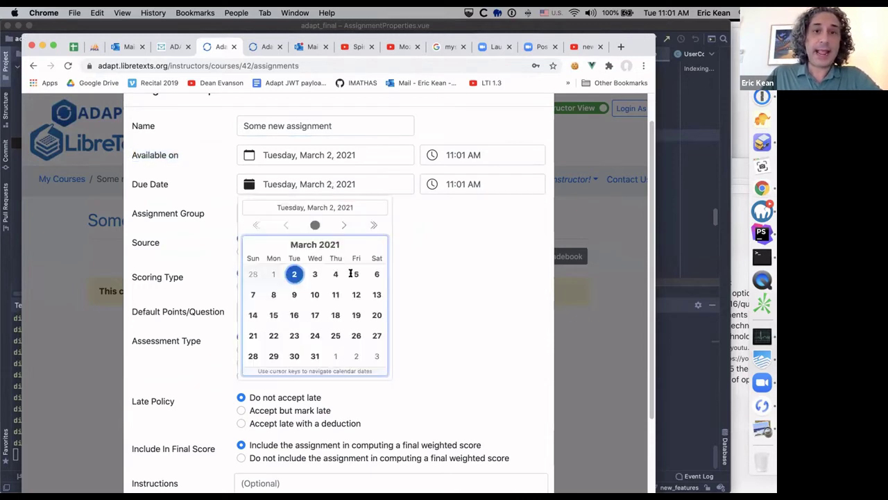
{"action": "left_click", "coordinate": [336, 314]}
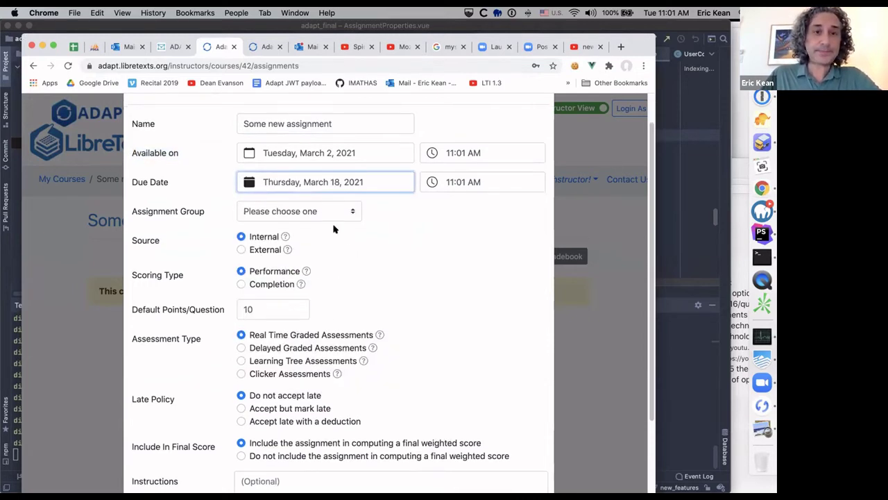
{"action": "left_click", "coordinate": [322, 213]}
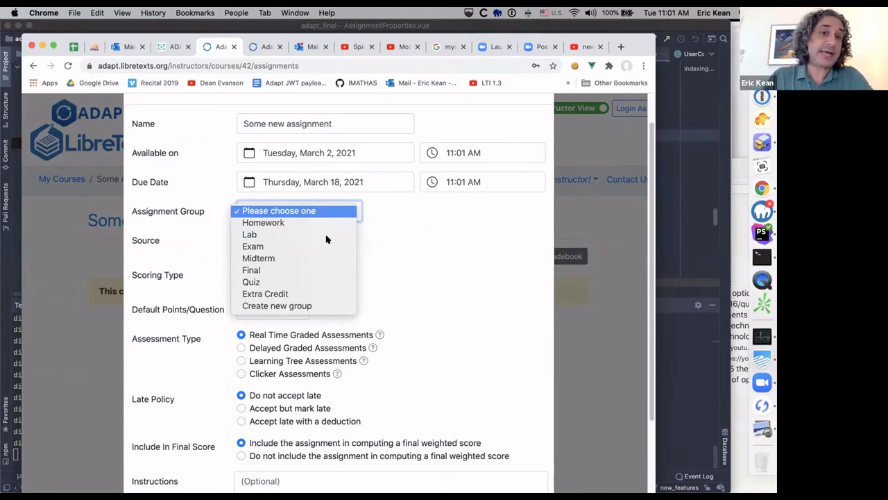
{"action": "left_click", "coordinate": [329, 236]}
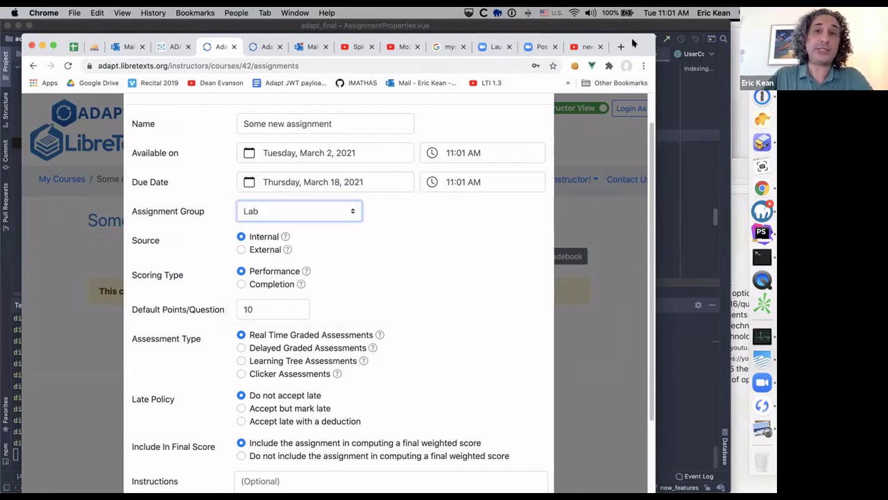
Step: Toggle the source to External and back to Internal, then cancel the unsaved assignment
{"action": "left_click_drag", "start_coordinate": [635, 43], "coordinate": [668, 35]}
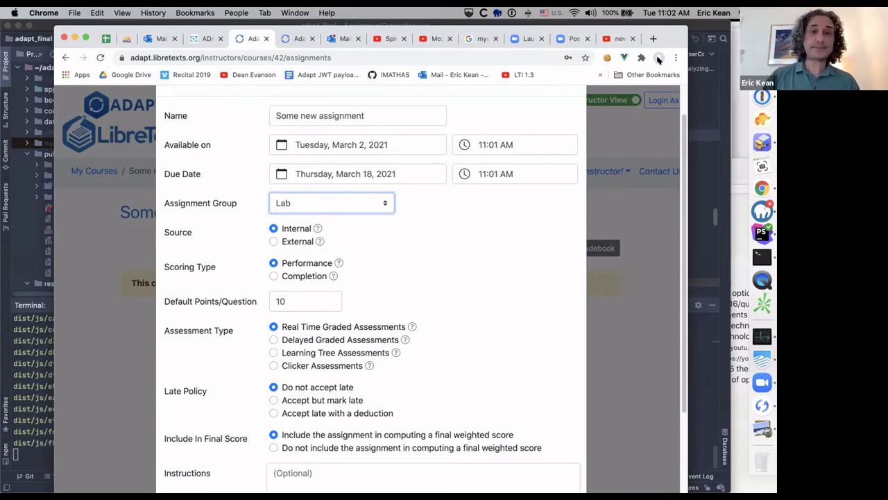
{"action": "left_click", "coordinate": [325, 250]}
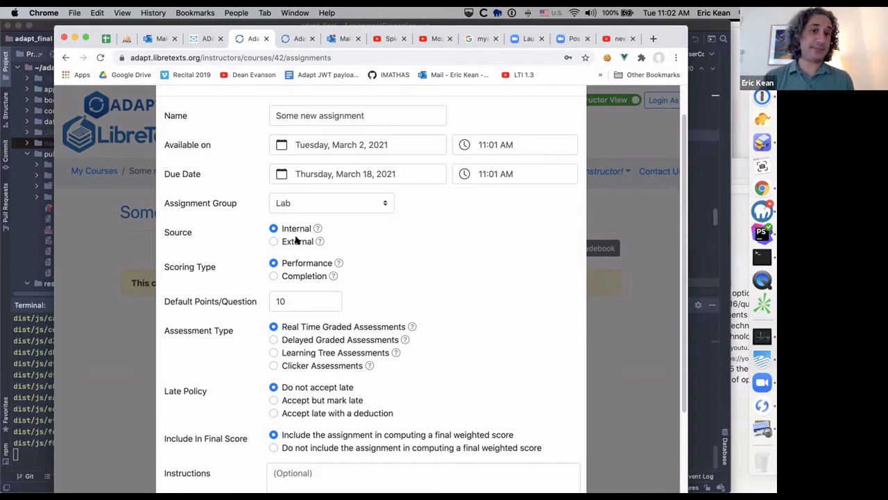
{"action": "left_click", "coordinate": [275, 241]}
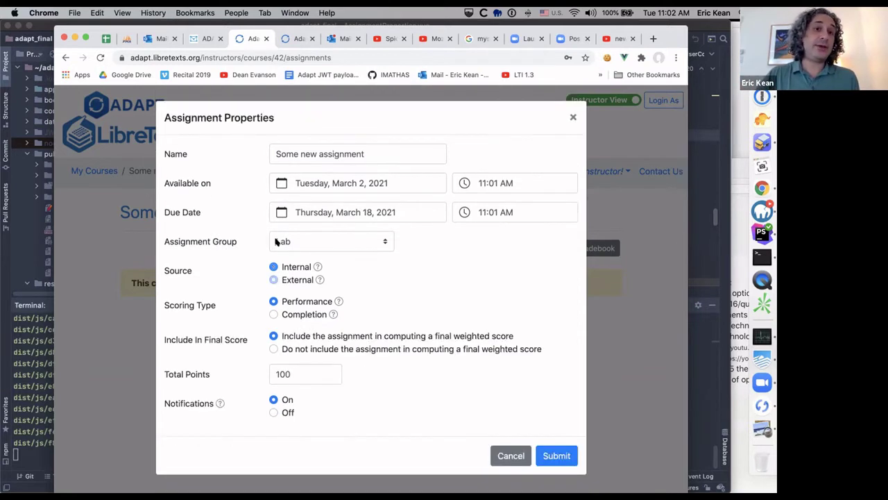
{"action": "left_click", "coordinate": [274, 266]}
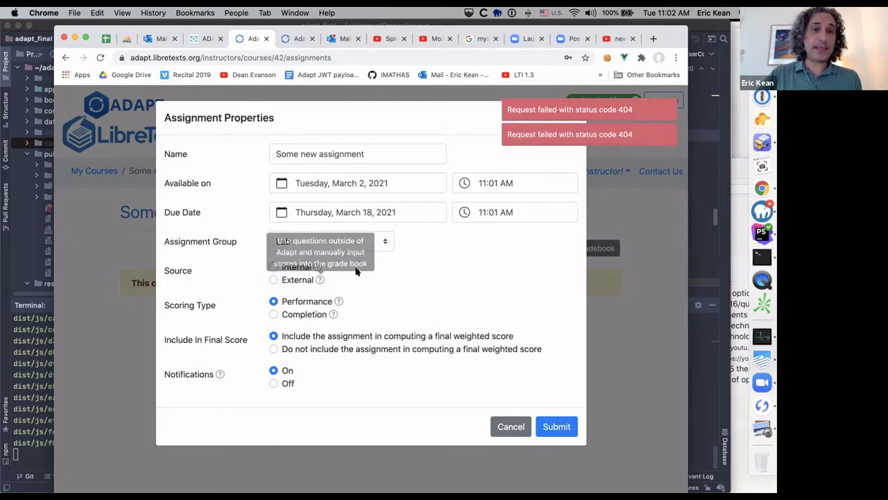
{"action": "left_click", "coordinate": [516, 423]}
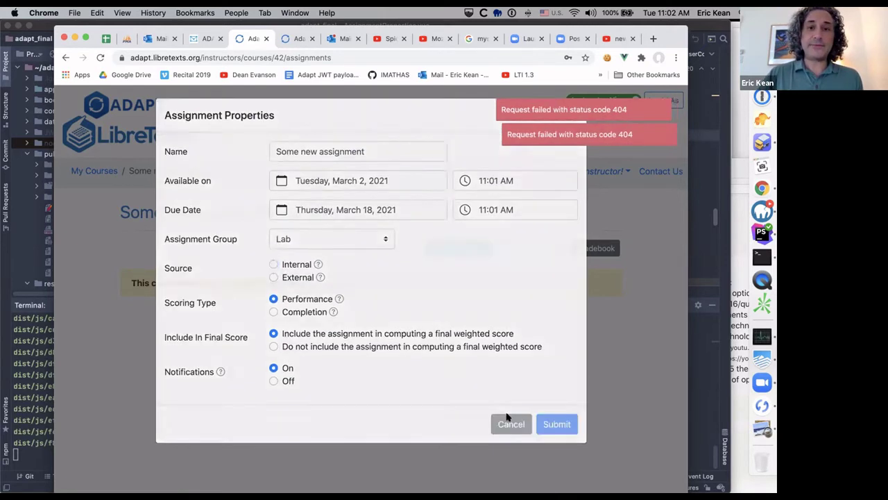
{"action": "left_click_drag", "start_coordinate": [171, 32], "coordinate": [193, 126]}
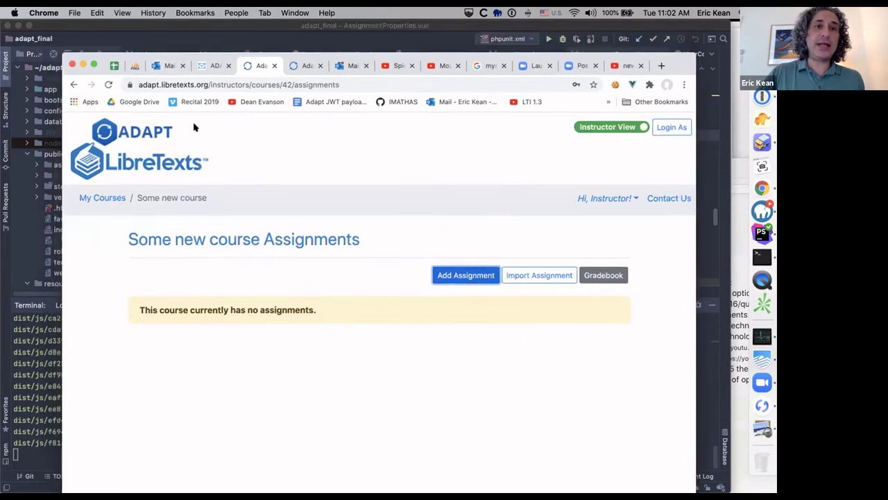
Step: Sign in on the local site with the saved e-mail and the account password
{"action": "left_click", "coordinate": [315, 133]}
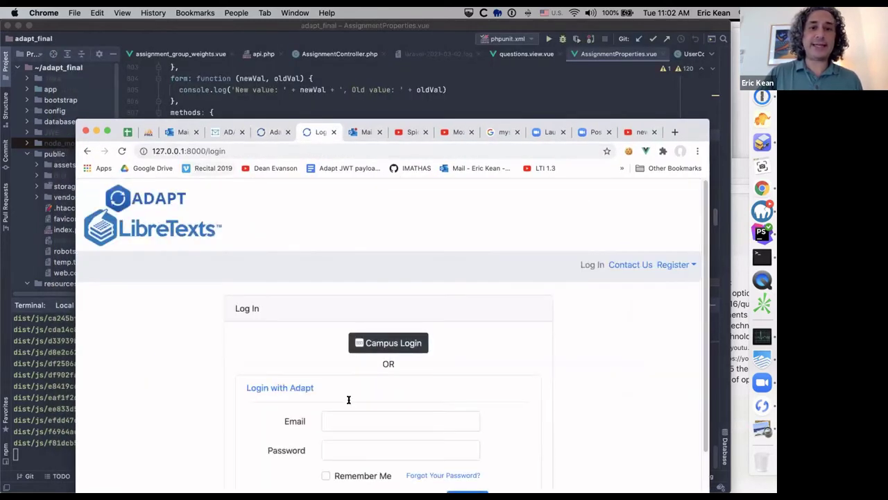
{"action": "left_click", "coordinate": [350, 420]}
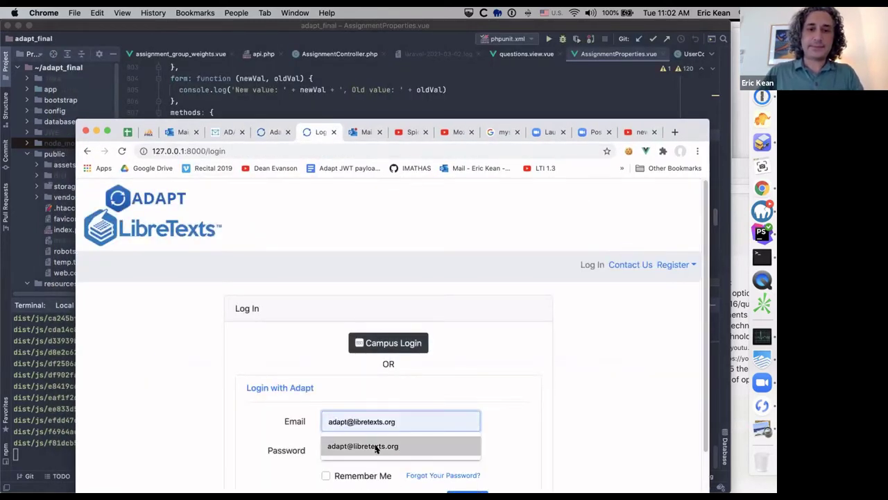
{"action": "left_click", "coordinate": [374, 447]}
{"action": "type", "text": "password"}
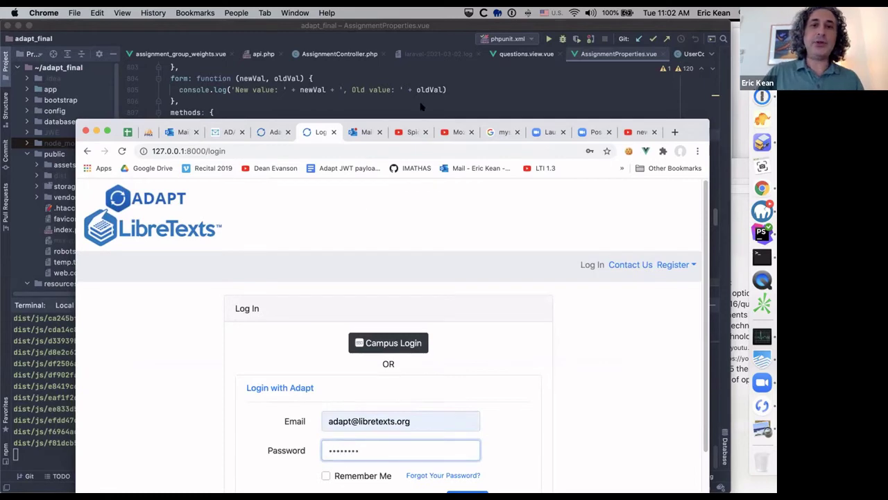
{"action": "left_click_drag", "start_coordinate": [419, 123], "coordinate": [399, 38]}
{"action": "left_click", "coordinate": [449, 420]}
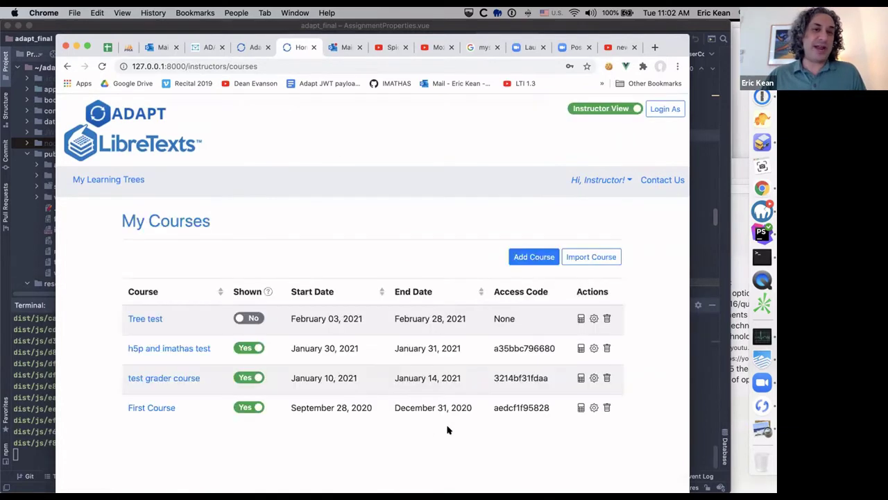
Step: Open the First Course assignments list locally and begin adding an assignment
{"action": "left_click", "coordinate": [152, 408]}
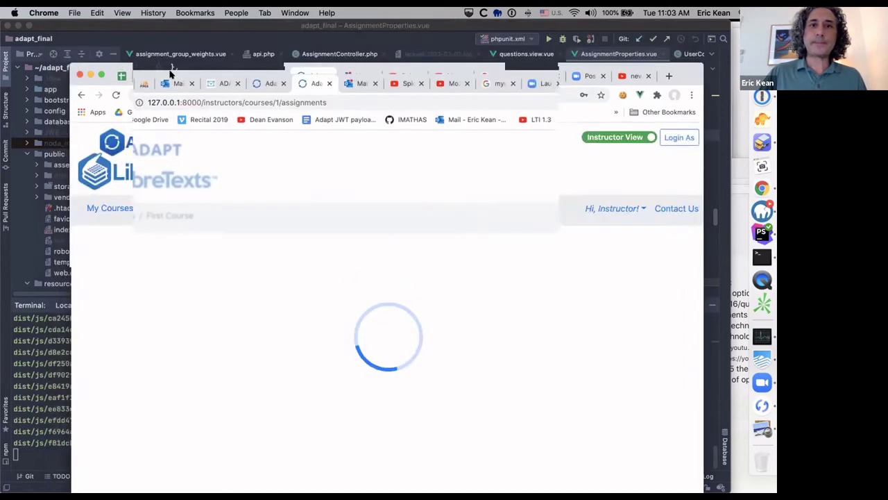
{"action": "left_click", "coordinate": [257, 82]}
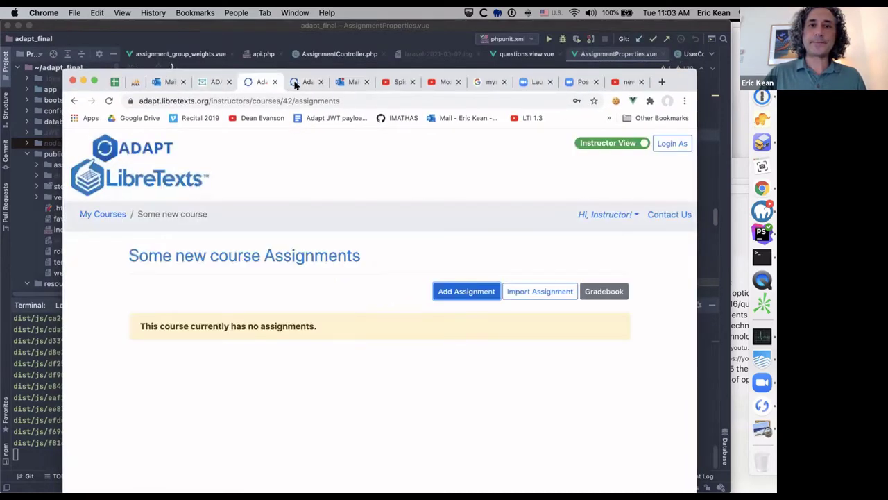
{"action": "left_click", "coordinate": [303, 82]}
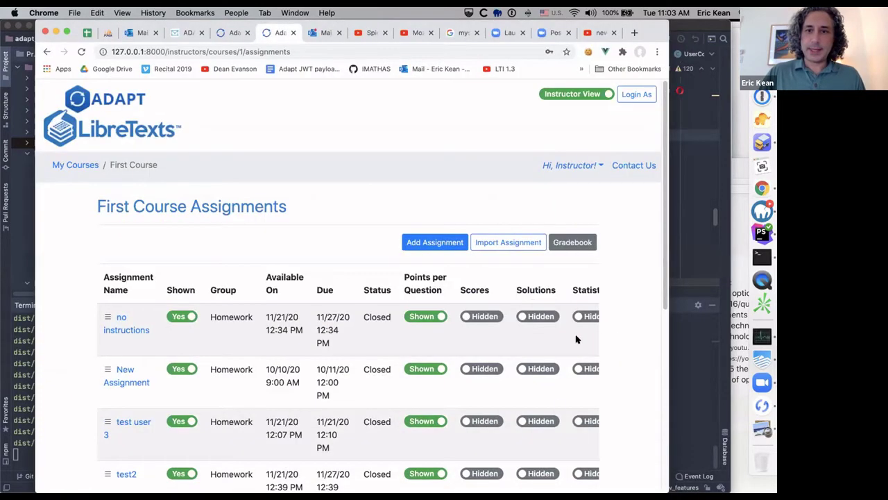
{"action": "left_click", "coordinate": [448, 247]}
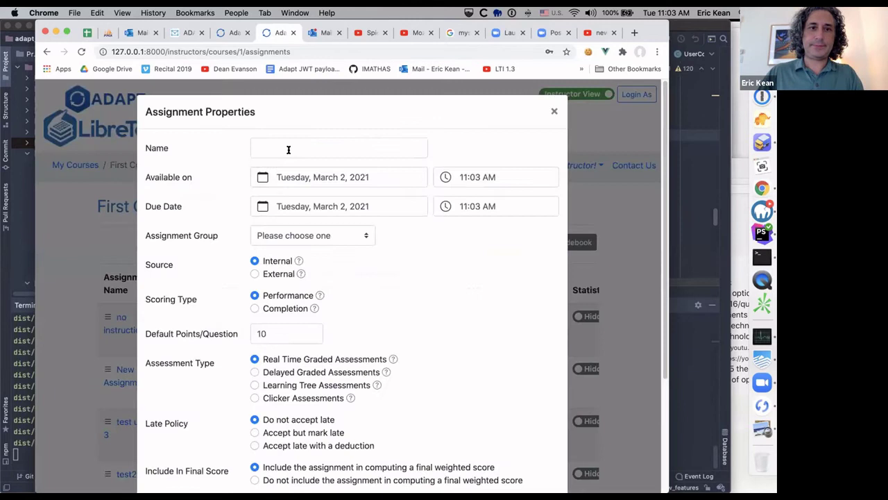
Step: Name the assignment 'New assignment', due March 11, 2021, in the Lab group
{"action": "left_click", "coordinate": [289, 148]}
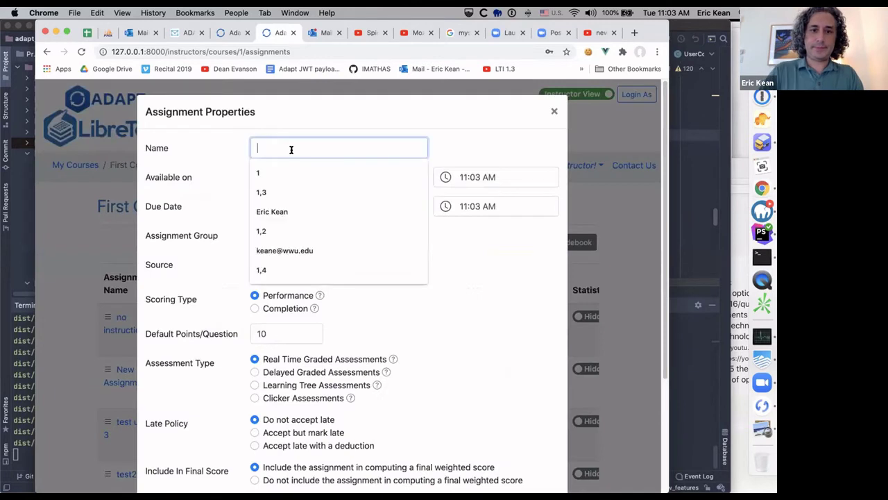
{"action": "type", "text": "new"}
{"action": "left_click", "coordinate": [302, 173]}
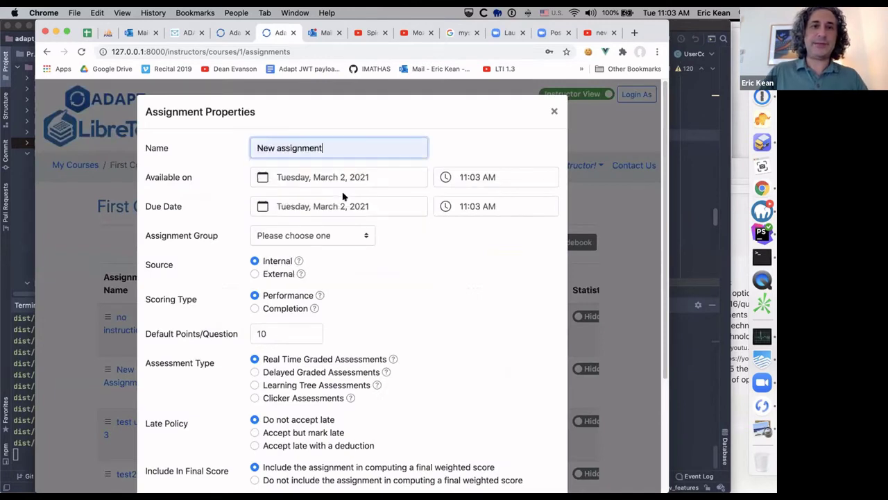
{"action": "left_click", "coordinate": [345, 207]}
{"action": "left_click", "coordinate": [349, 317]}
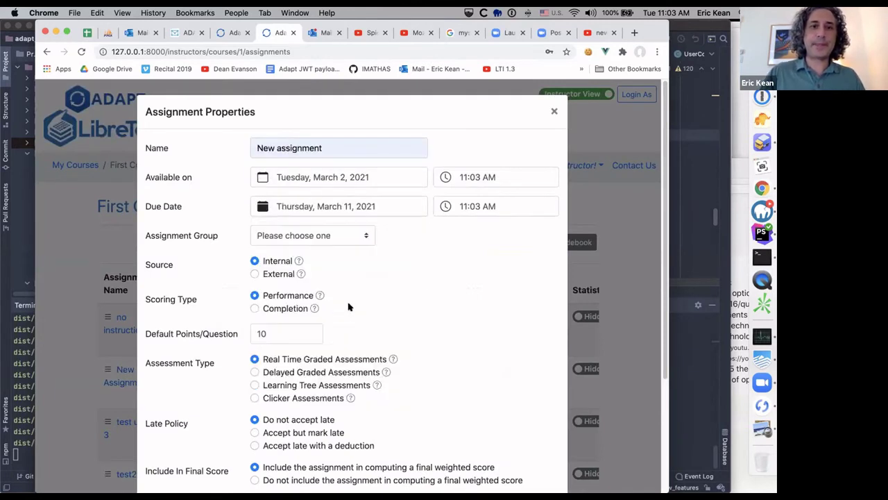
{"action": "left_click", "coordinate": [340, 237]}
{"action": "left_click", "coordinate": [336, 259]}
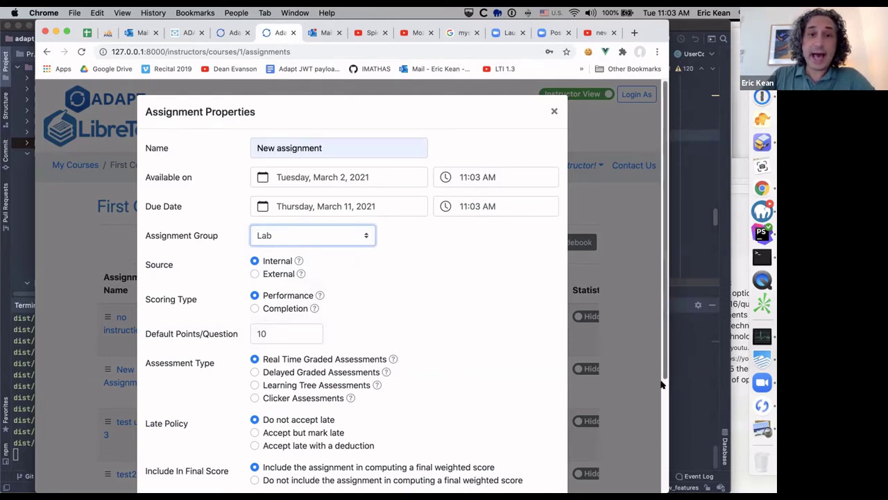
{"action": "scroll", "coordinate": [662, 384], "scroll_direction": "down", "scroll_amount": 3}
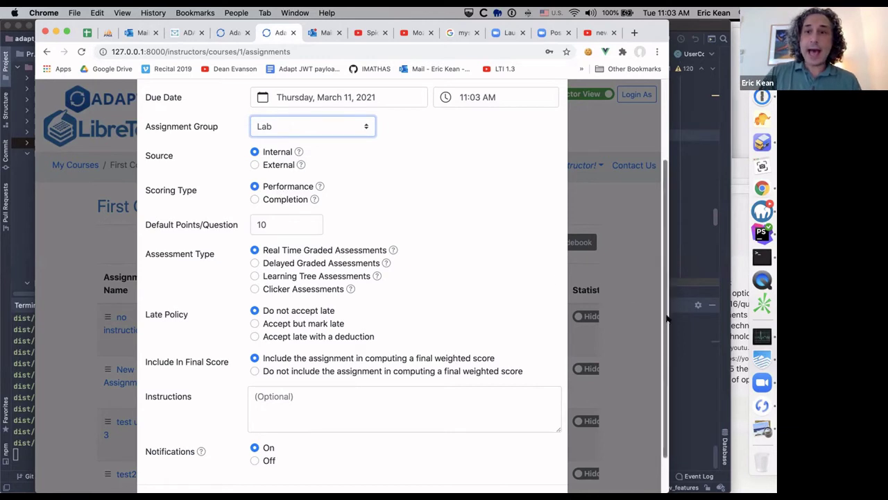
Step: Scroll through the Lab assignment form's options down to Notifications
{"action": "left_click_drag", "start_coordinate": [663, 336], "coordinate": [661, 369]}
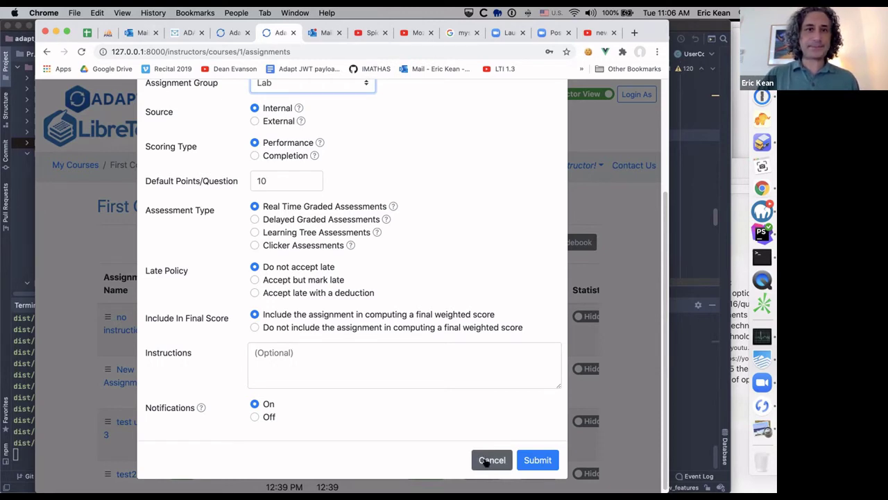
Step: Cancel the unfinished assignment and place the demo agenda note lower over the assignments list
{"action": "left_click", "coordinate": [486, 461]}
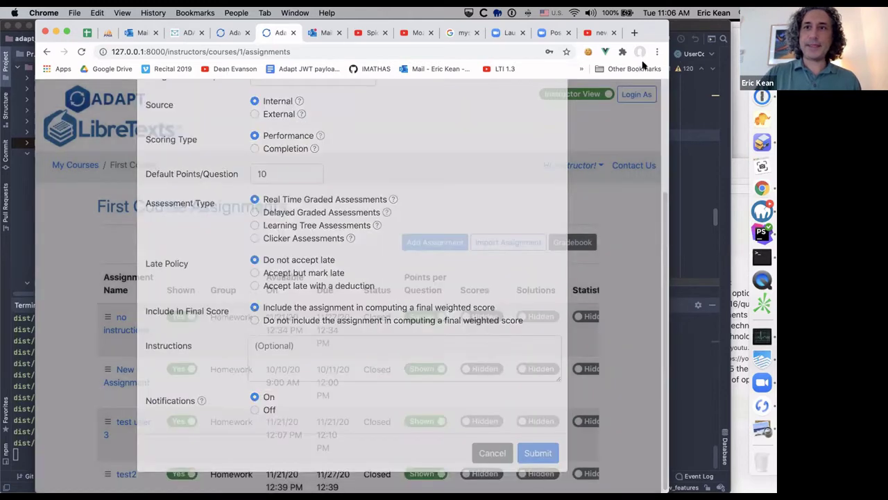
{"action": "key", "text": "super+Tab"}
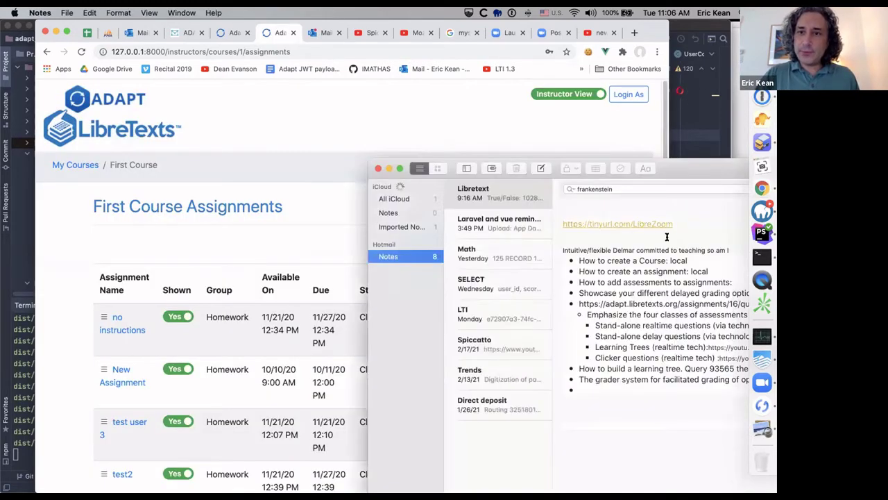
{"action": "left_click_drag", "start_coordinate": [688, 173], "coordinate": [670, 276]}
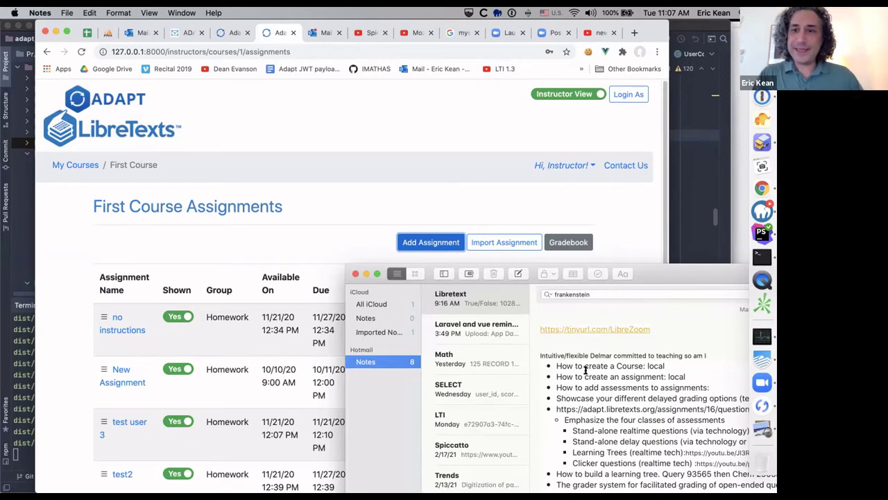
Step: Scroll the First Course assignments table down and sideways to the Exam assignments and Actions column
{"action": "left_click", "coordinate": [486, 177]}
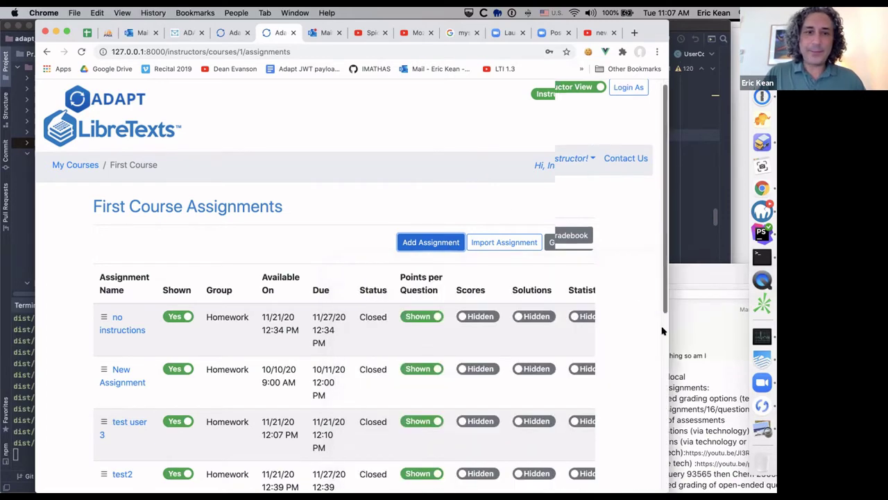
{"action": "scroll", "coordinate": [659, 389], "scroll_direction": "down", "scroll_amount": 5}
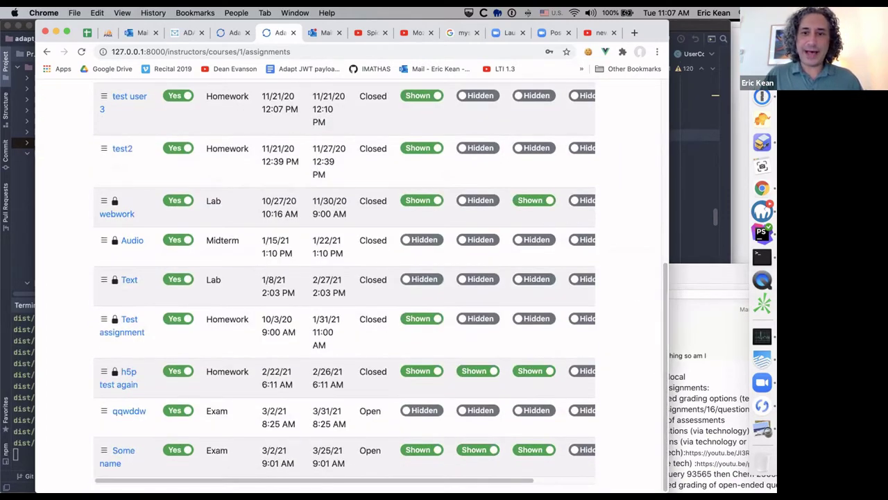
{"action": "left_click_drag", "start_coordinate": [499, 481], "coordinate": [561, 481]}
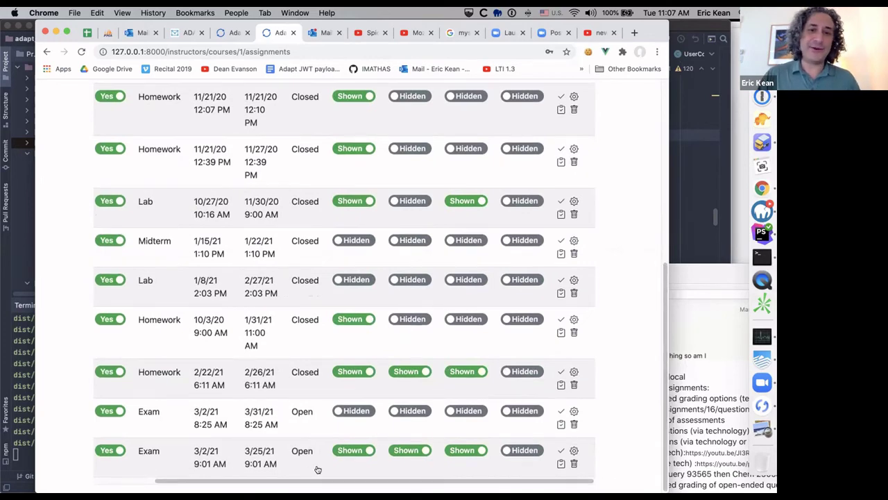
{"action": "left_click_drag", "start_coordinate": [664, 382], "coordinate": [490, 217]}
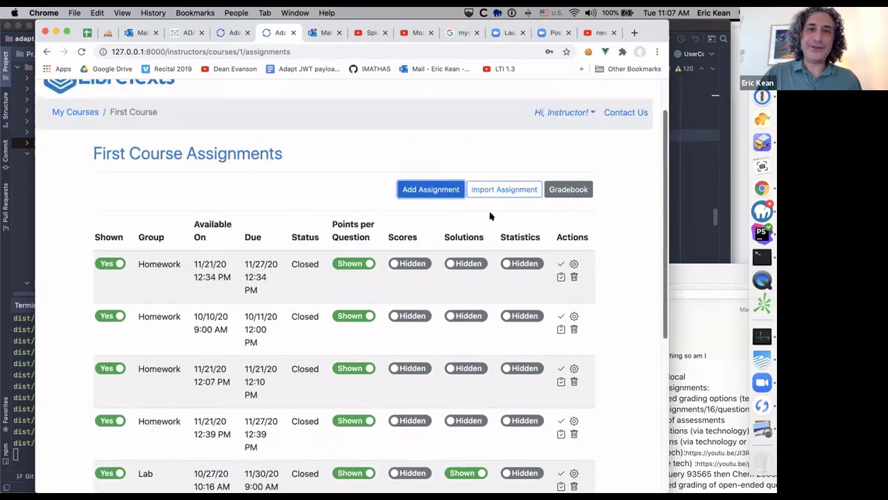
{"action": "scroll", "coordinate": [489, 217], "scroll_direction": "up", "scroll_amount": 1}
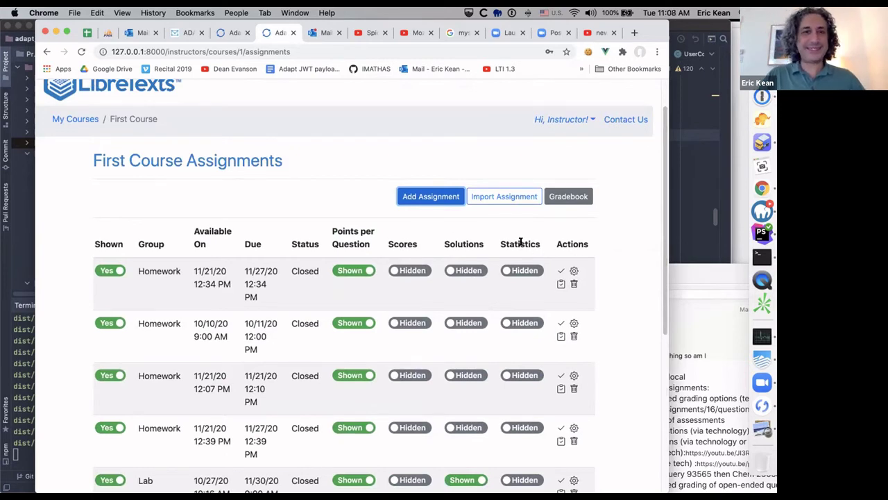
{"action": "scroll", "coordinate": [661, 283], "scroll_direction": "down", "scroll_amount": 1}
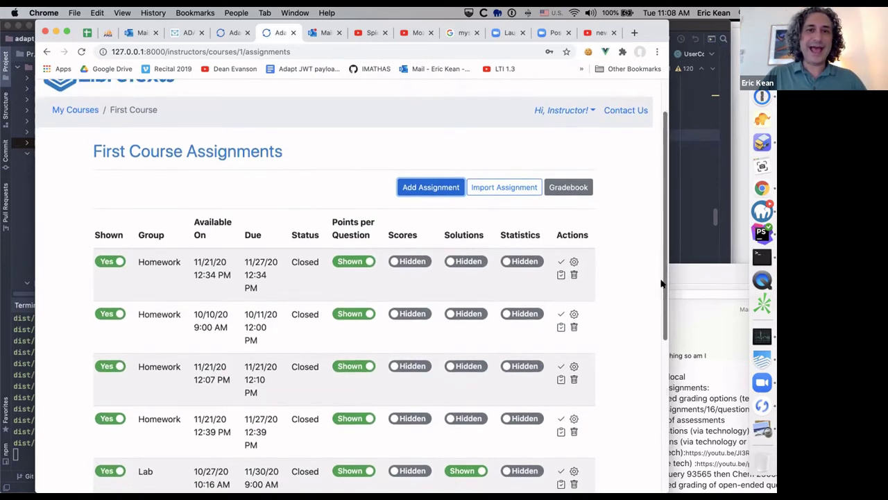
{"action": "scroll", "coordinate": [662, 283], "scroll_direction": "up", "scroll_amount": 1}
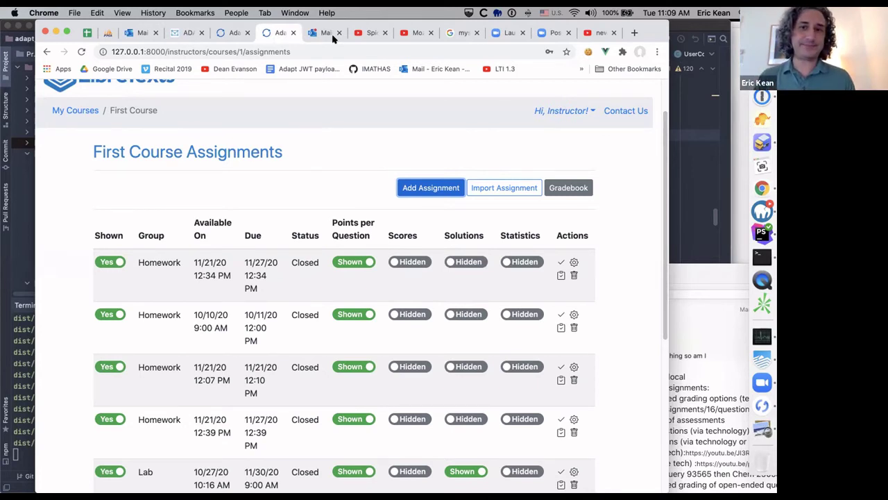
{"action": "scroll", "coordinate": [544, 258], "scroll_direction": "up", "scroll_amount": 1}
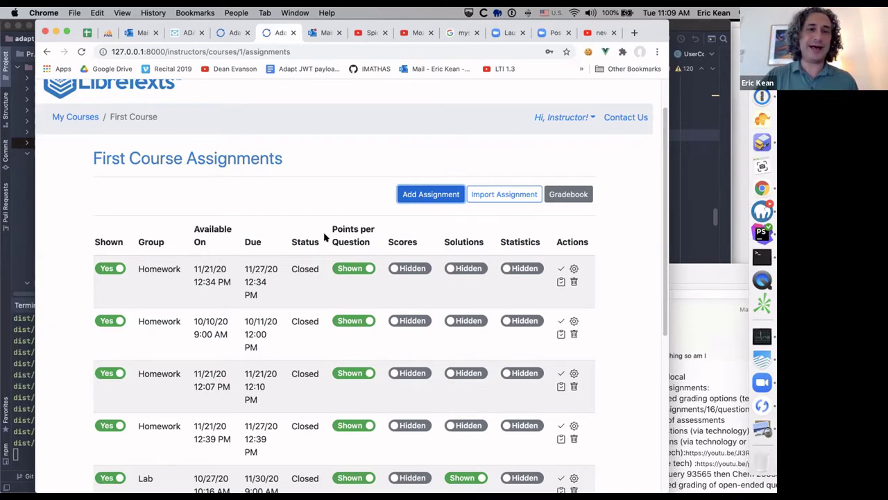
{"action": "scroll", "coordinate": [665, 323], "scroll_direction": "up", "scroll_amount": 1}
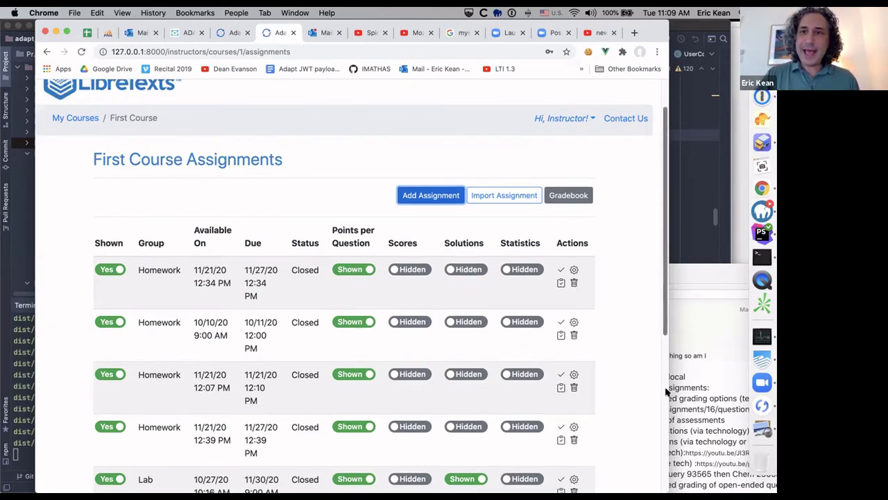
{"action": "scroll", "coordinate": [666, 392], "scroll_direction": "down", "scroll_amount": 5}
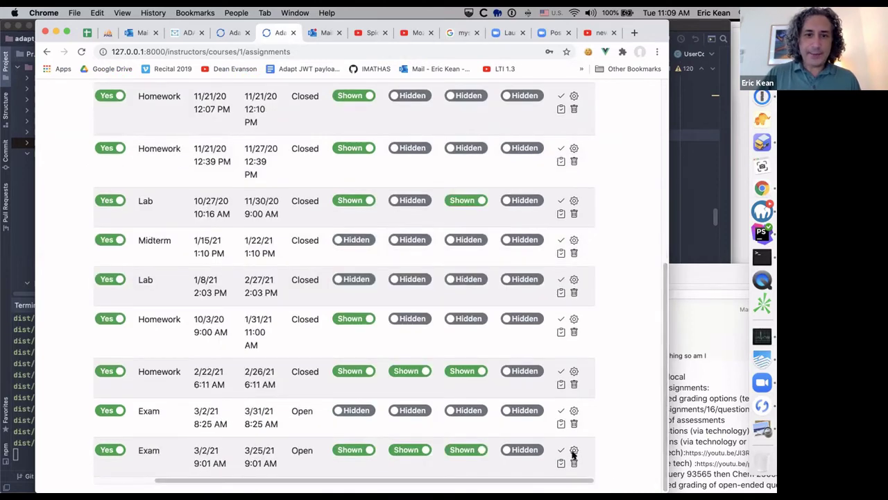
{"action": "scroll", "coordinate": [312, 474], "scroll_direction": "left", "scroll_amount": 5}
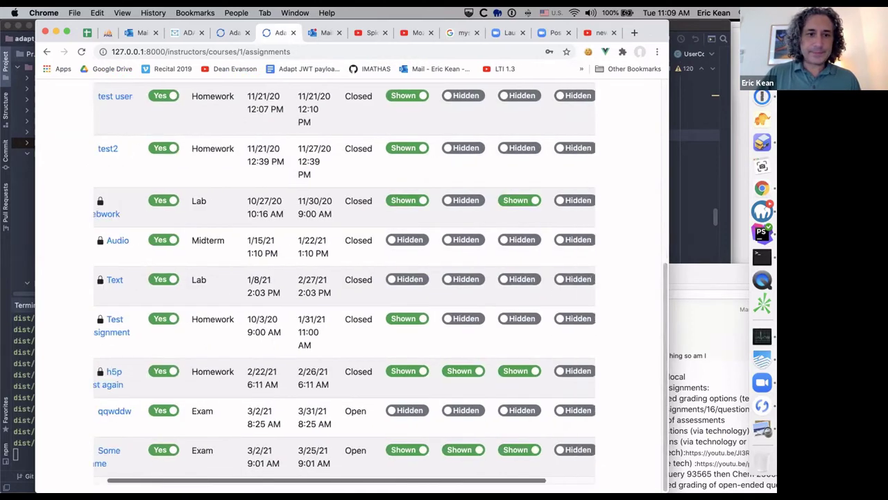
Step: Open the Some name assignment and go to its Add Questions page
{"action": "left_click", "coordinate": [123, 451]}
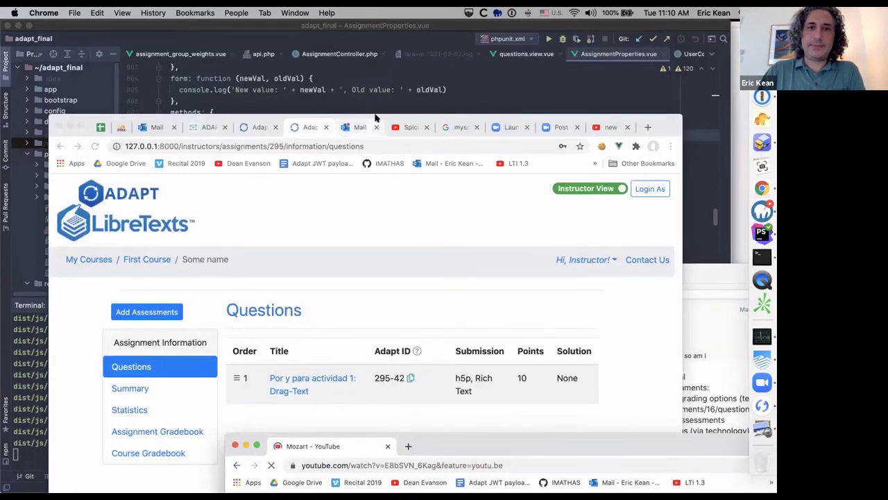
{"action": "left_click", "coordinate": [378, 120]}
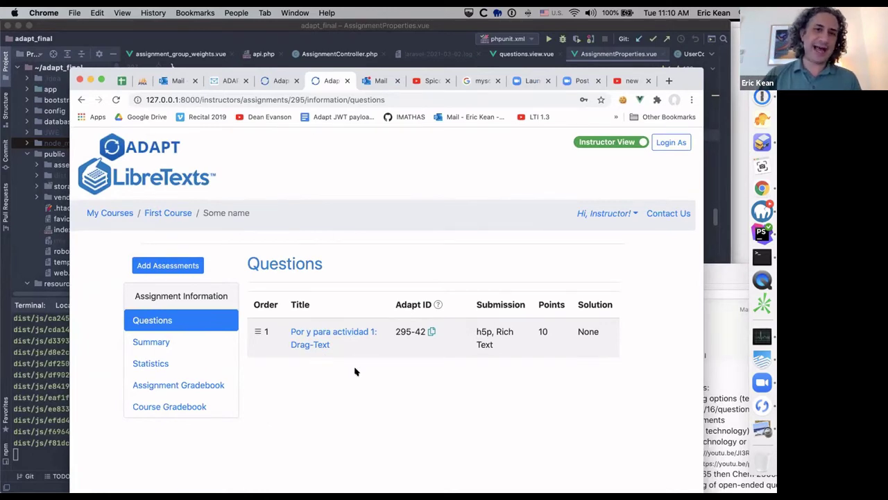
{"action": "left_click_drag", "start_coordinate": [282, 69], "coordinate": [279, 42]}
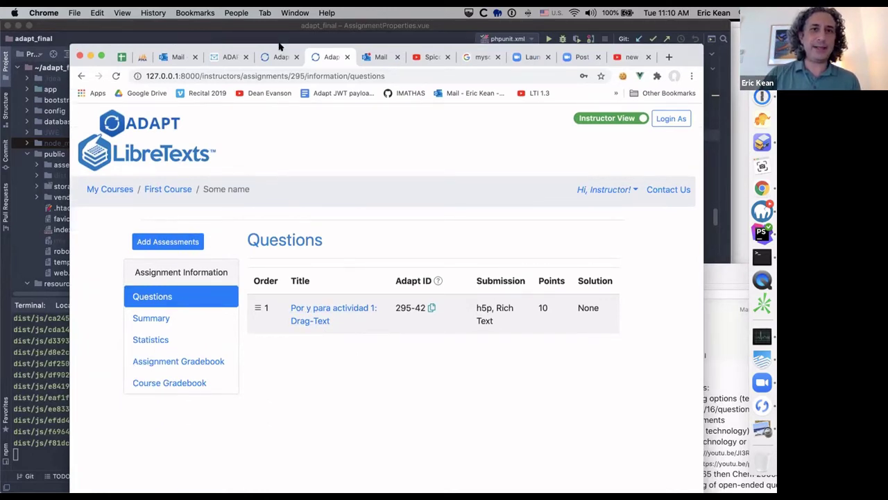
{"action": "left_click", "coordinate": [187, 240]}
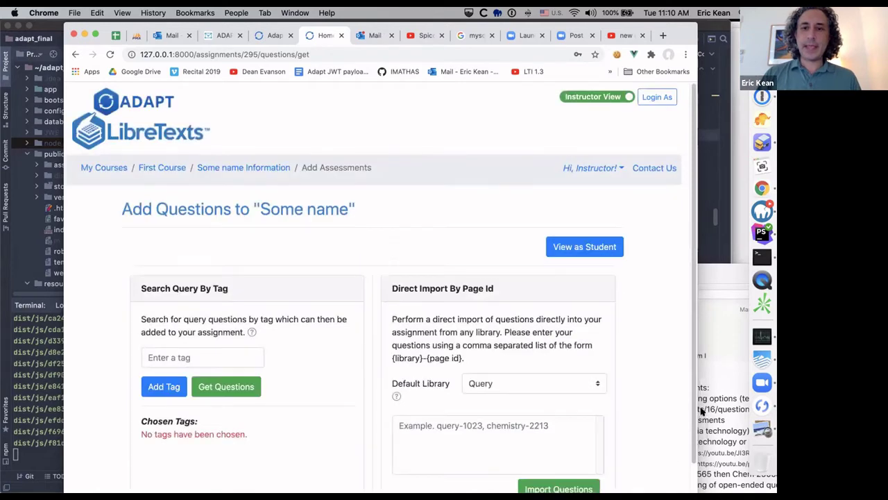
Step: Keep Query as the default question library and focus the page-ID import box
{"action": "scroll", "coordinate": [687, 461], "scroll_direction": "down", "scroll_amount": 1}
{"action": "scroll", "coordinate": [687, 461], "scroll_direction": "down", "scroll_amount": 2}
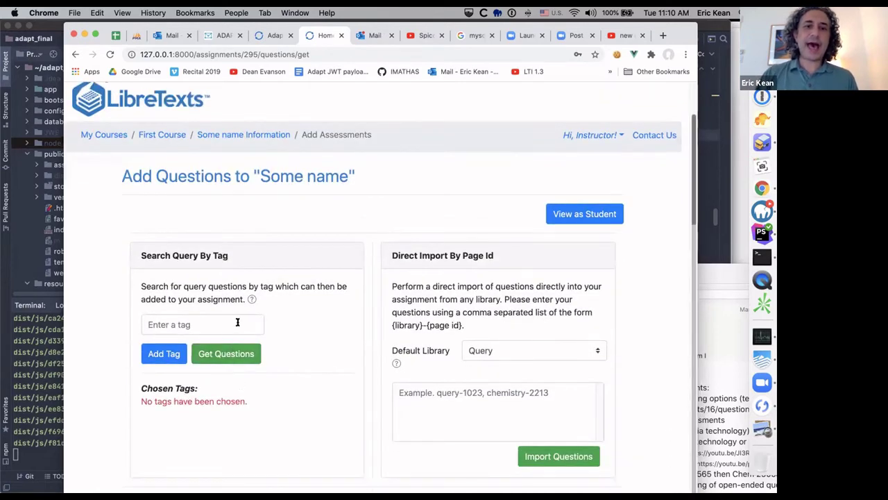
{"action": "left_click", "coordinate": [497, 350]}
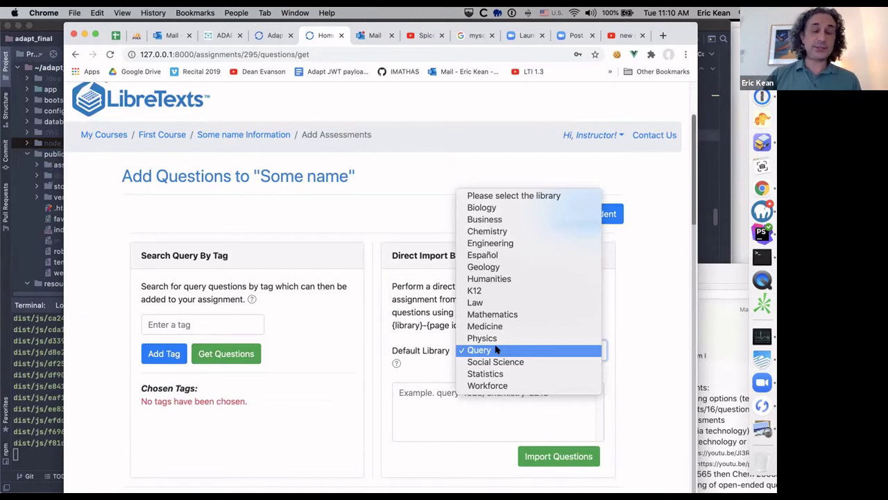
{"action": "left_click", "coordinate": [446, 402]}
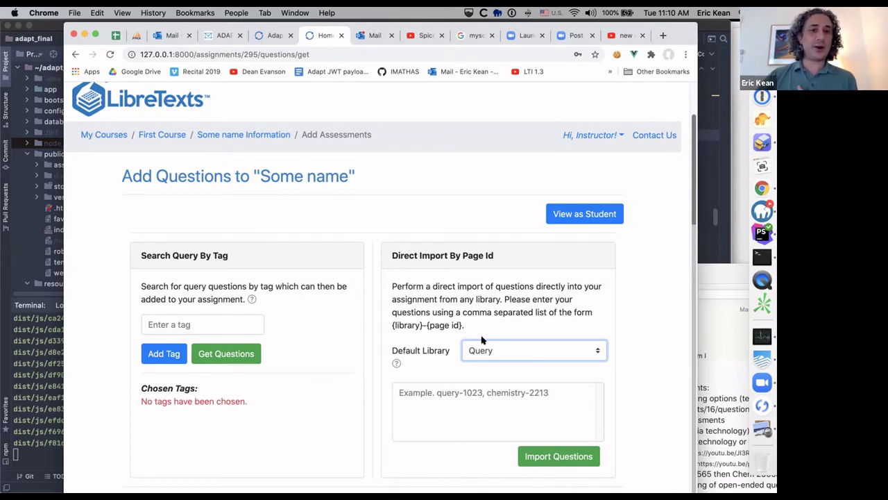
{"action": "left_click", "coordinate": [463, 391]}
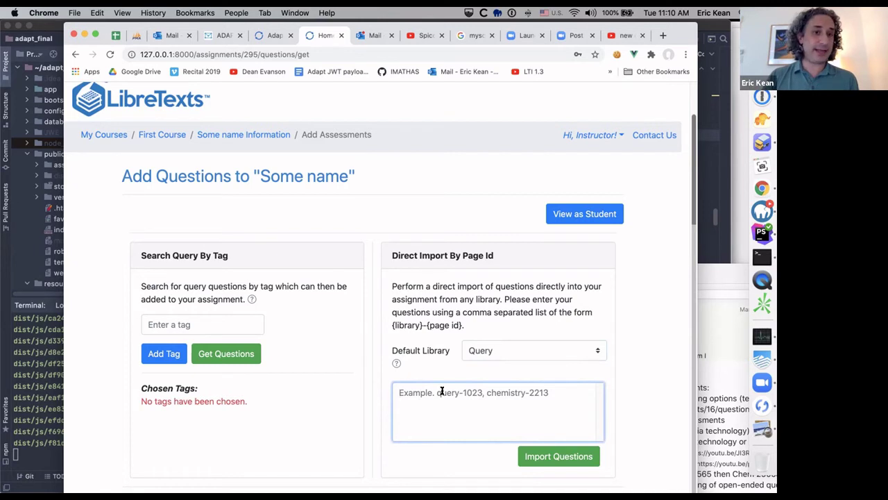
Step: Search questions by the tech:h5p tag and add 4.1 Actividad # 2 to the assignment
{"action": "left_click", "coordinate": [193, 324]}
{"action": "type", "text": "h"}
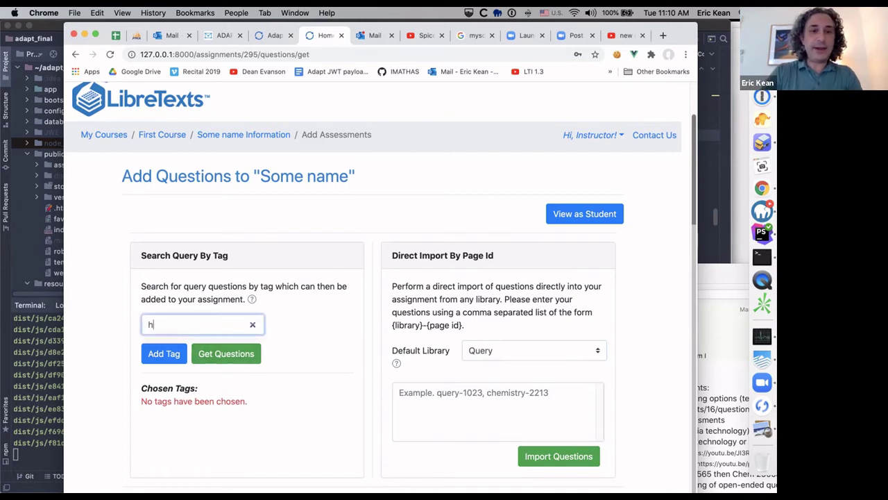
{"action": "type", "text": "5"}
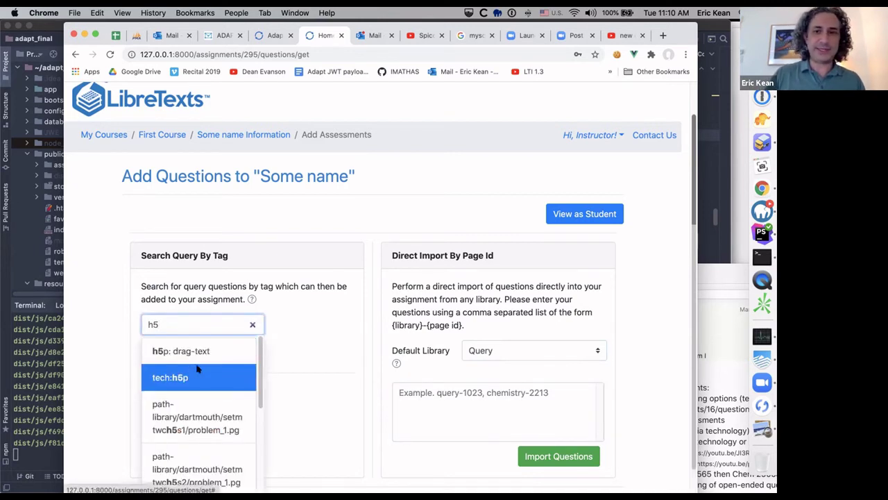
{"action": "left_click", "coordinate": [170, 379]}
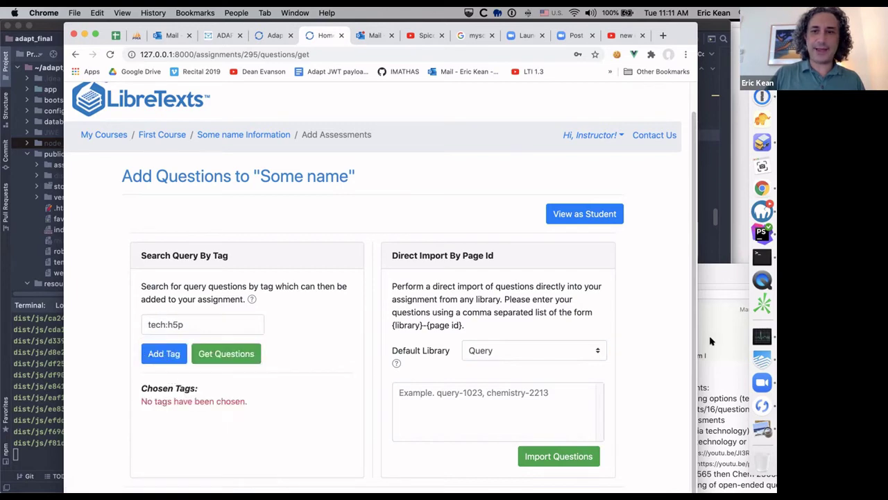
{"action": "left_click", "coordinate": [259, 353]}
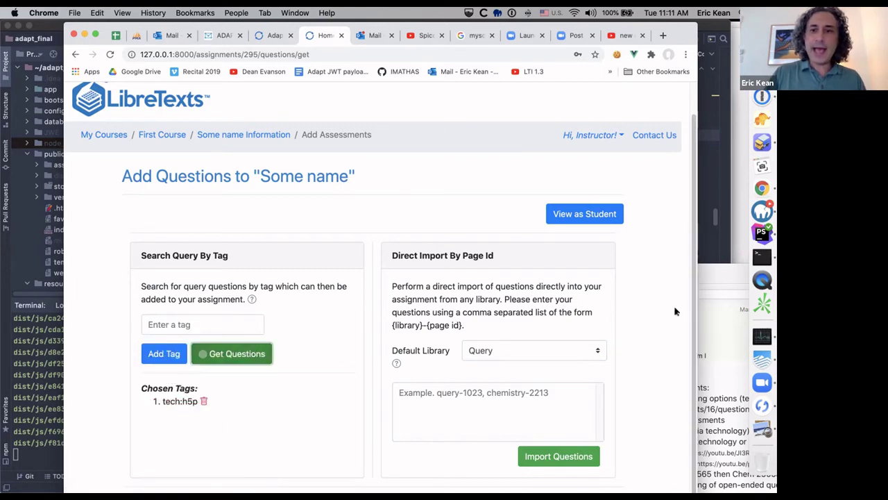
{"action": "scroll", "coordinate": [684, 438], "scroll_direction": "down", "scroll_amount": 3}
{"action": "scroll", "coordinate": [683, 439], "scroll_direction": "down", "scroll_amount": 5}
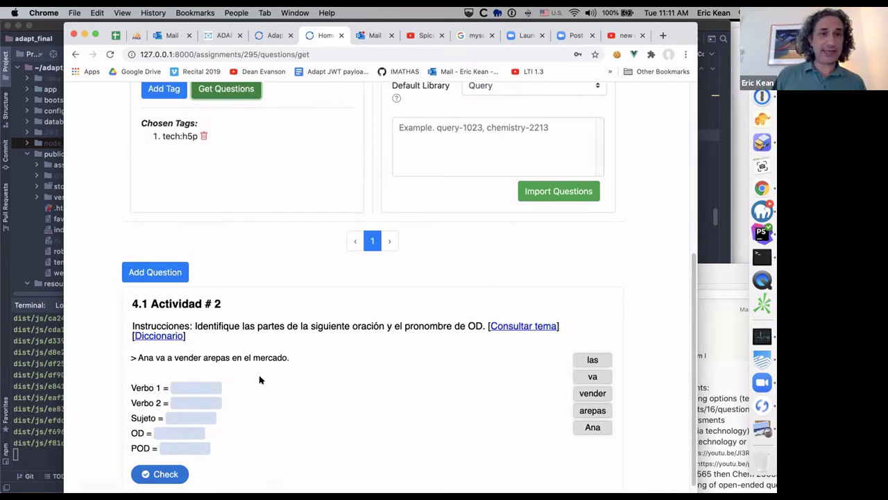
{"action": "left_click", "coordinate": [159, 273]}
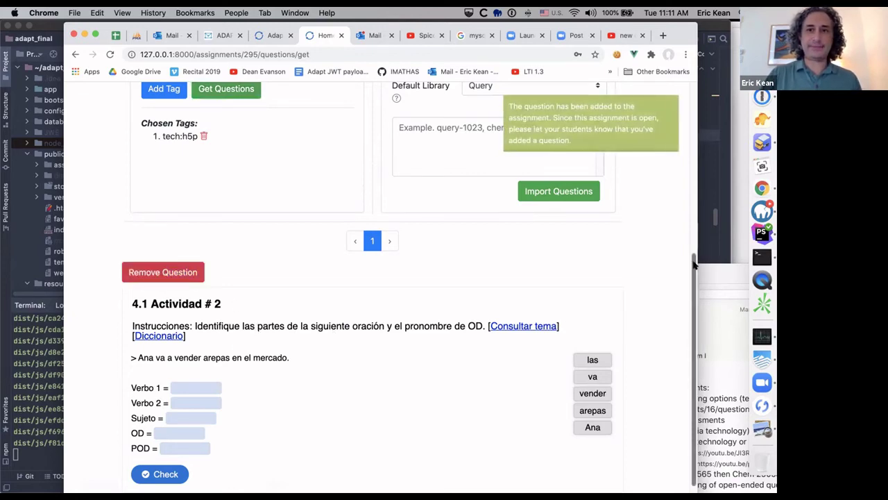
{"action": "scroll", "coordinate": [677, 250], "scroll_direction": "up", "scroll_amount": 9}
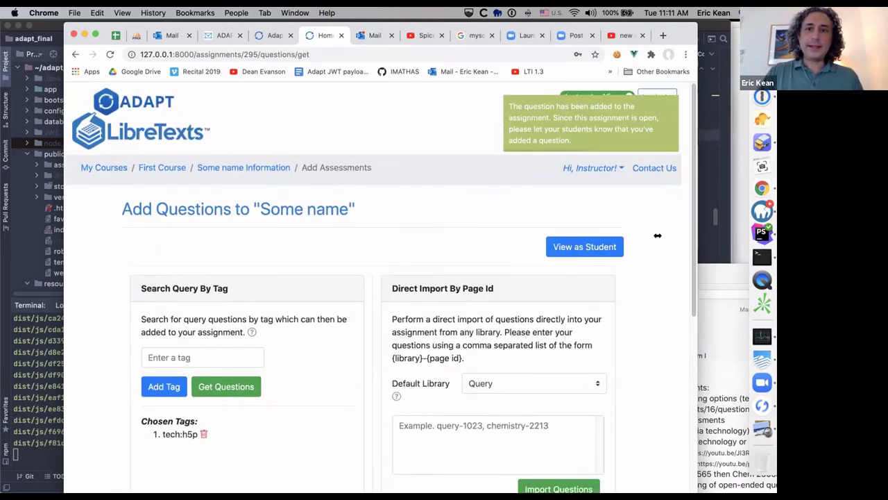
Step: Review both questions (20 points total), returning to the 2.3 Actividad # 1 drag-text exercise
{"action": "left_click", "coordinate": [590, 247]}
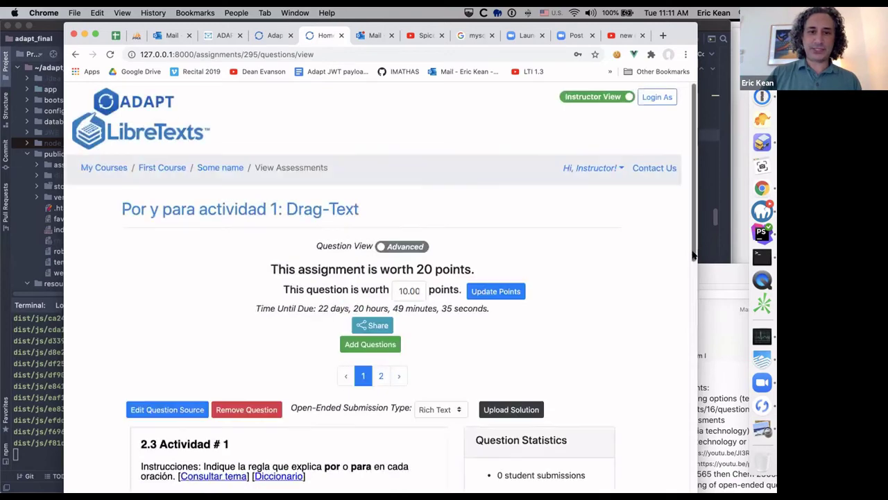
{"action": "left_click_drag", "start_coordinate": [693, 255], "coordinate": [607, 359]}
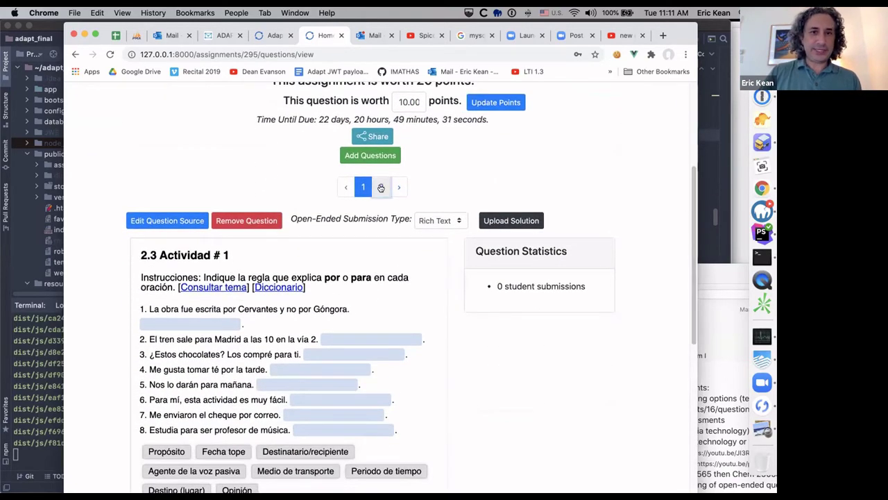
{"action": "left_click", "coordinate": [381, 188]}
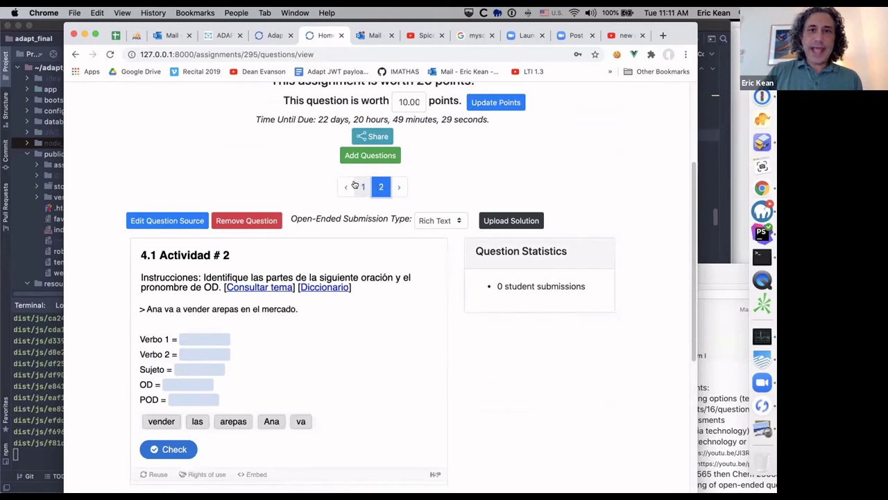
{"action": "left_click", "coordinate": [357, 186]}
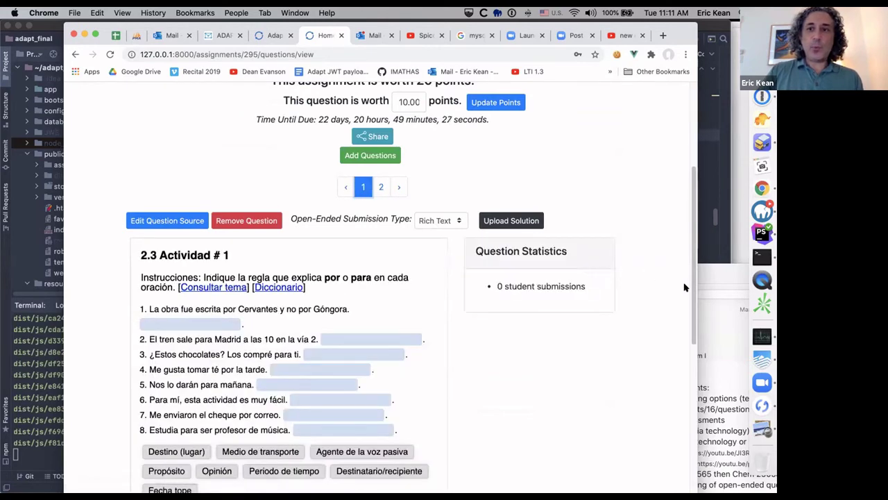
{"action": "mouse_move", "coordinate": [686, 300]}
{"action": "left_mouse_down"}
{"action": "mouse_move", "coordinate": [685, 347]}
{"action": "mouse_move", "coordinate": [680, 315]}
{"action": "left_mouse_up"}
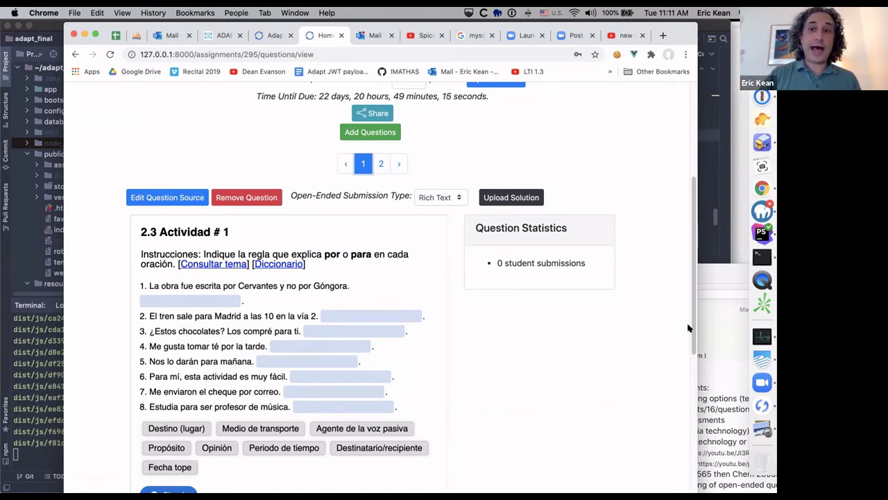
{"action": "left_click_drag", "start_coordinate": [691, 342], "coordinate": [691, 377]}
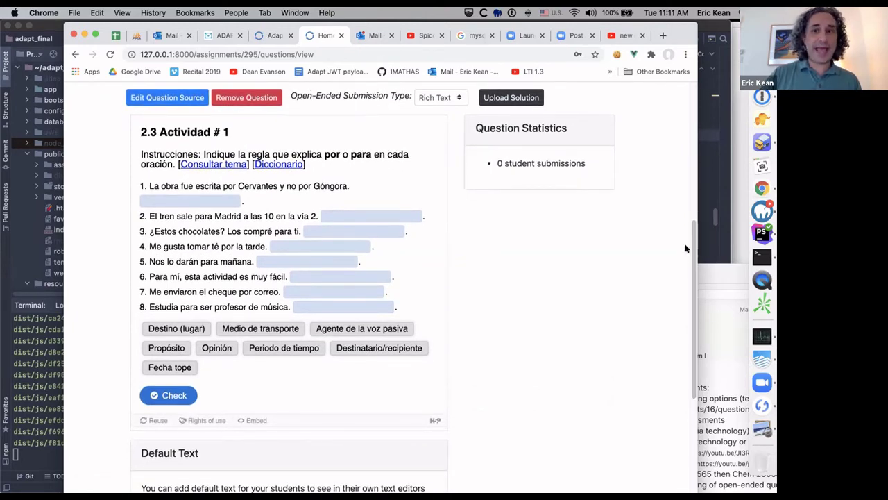
{"action": "left_click_drag", "start_coordinate": [692, 271], "coordinate": [601, 100]}
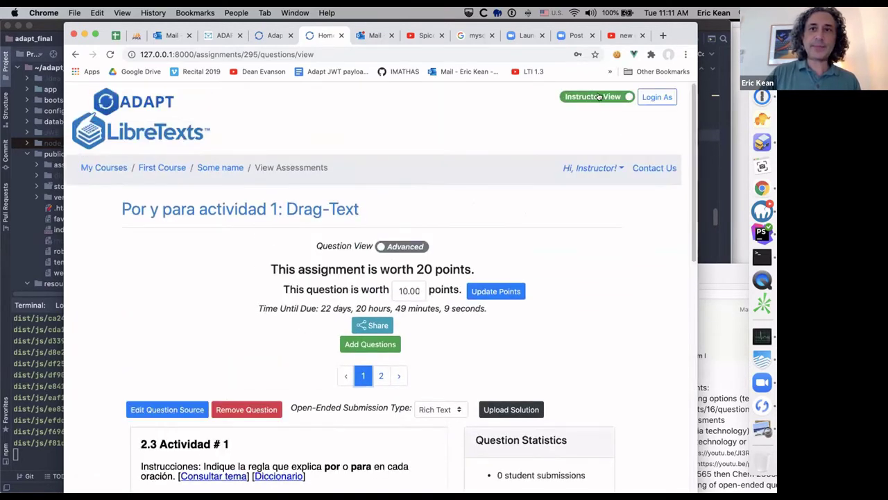
Step: As a student, submit the short text answer 'no hablo muy bien.' to question 1
{"action": "left_click", "coordinate": [599, 98]}
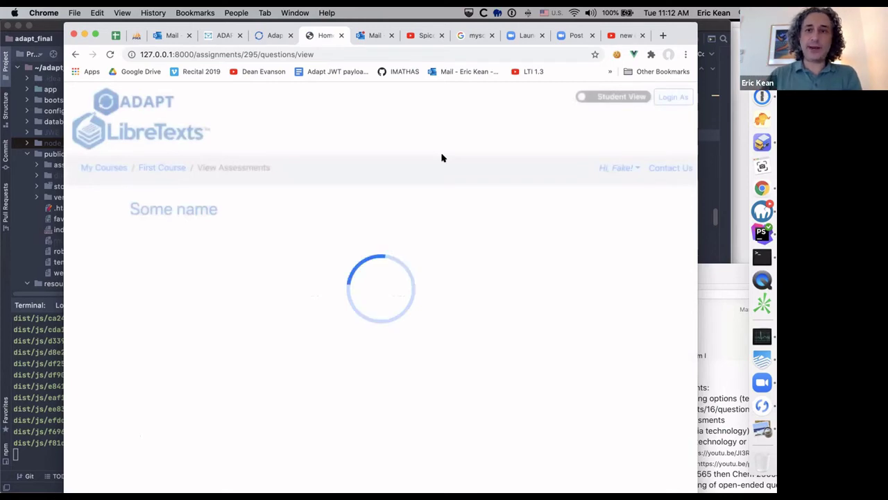
{"action": "scroll", "coordinate": [685, 407], "scroll_direction": "down", "scroll_amount": 10}
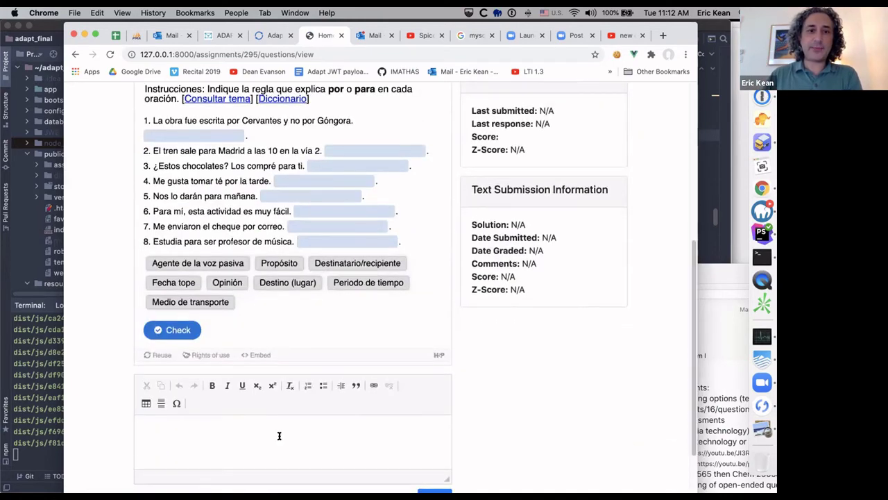
{"action": "left_click", "coordinate": [268, 437]}
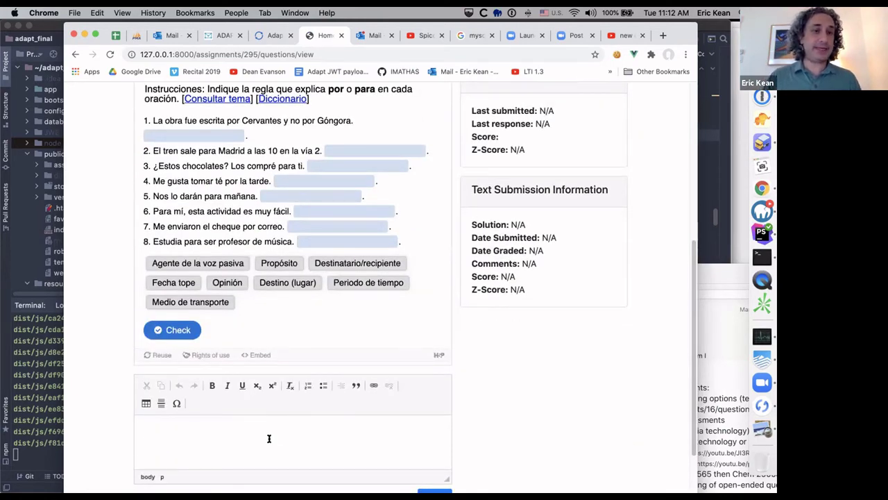
{"action": "type", "text": "I have no idea porq"}
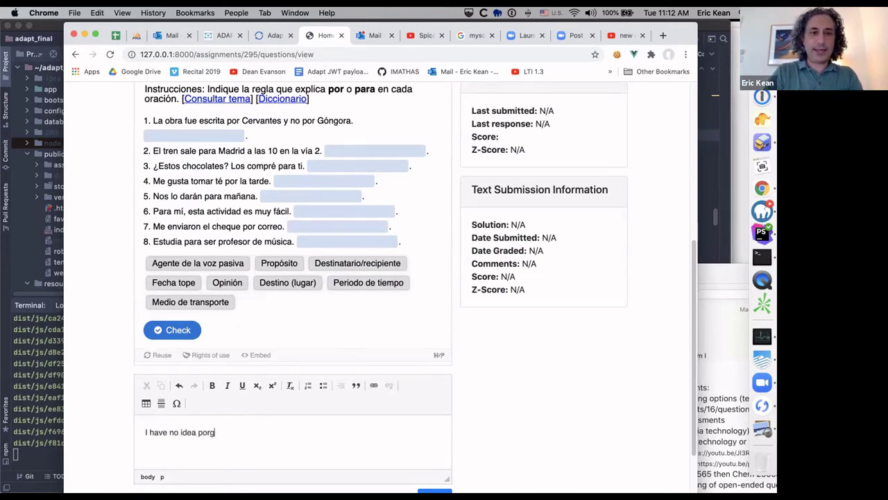
{"action": "type", "text": "no"}
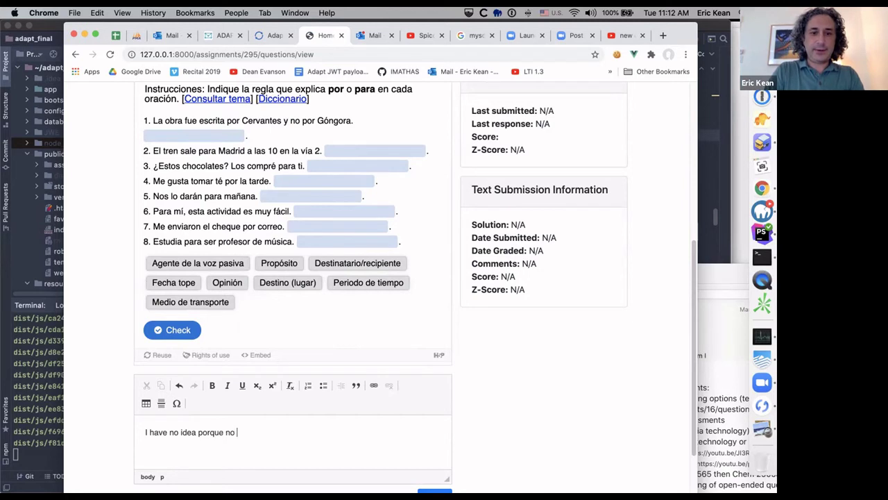
{"action": "type", "text": " hablo"}
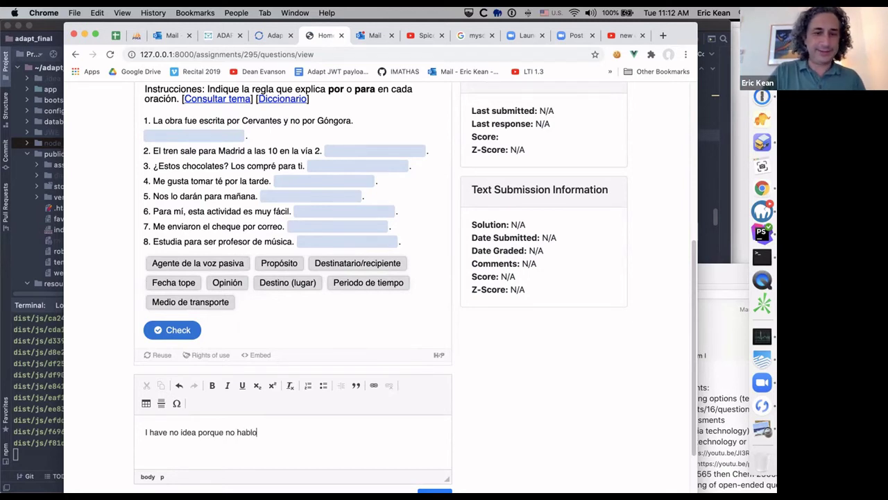
{"action": "type", "text": " muy bien."}
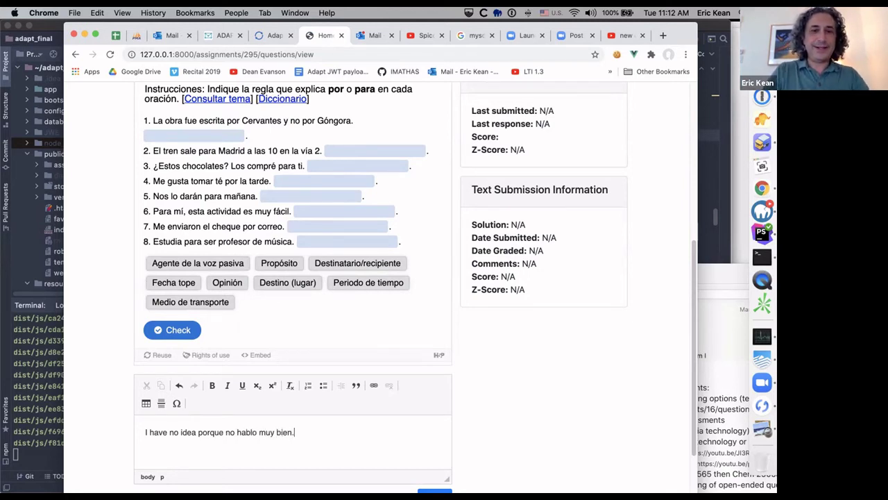
{"action": "left_click", "coordinate": [434, 490]}
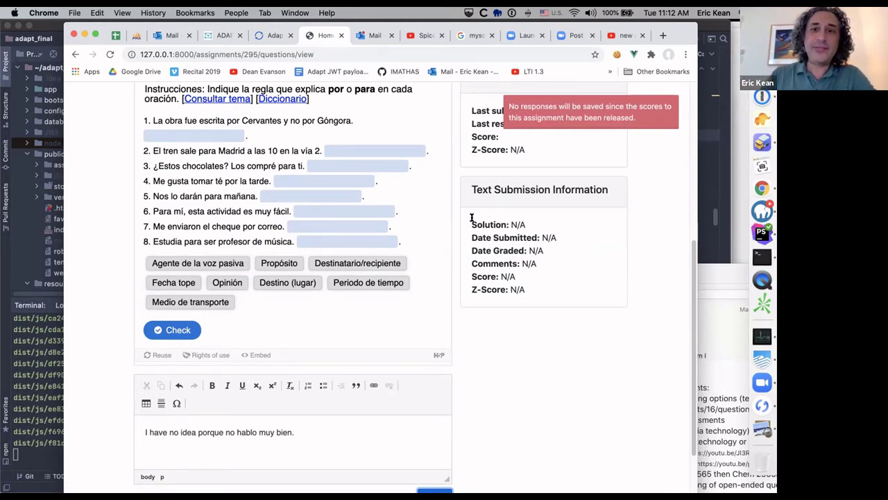
{"action": "left_click_drag", "start_coordinate": [470, 221], "coordinate": [530, 288]}
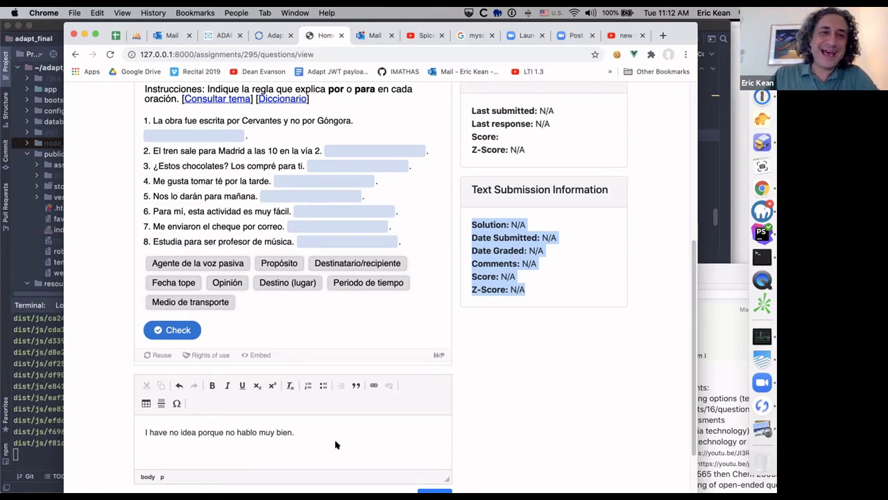
{"action": "left_click_drag", "start_coordinate": [691, 329], "coordinate": [687, 97]}
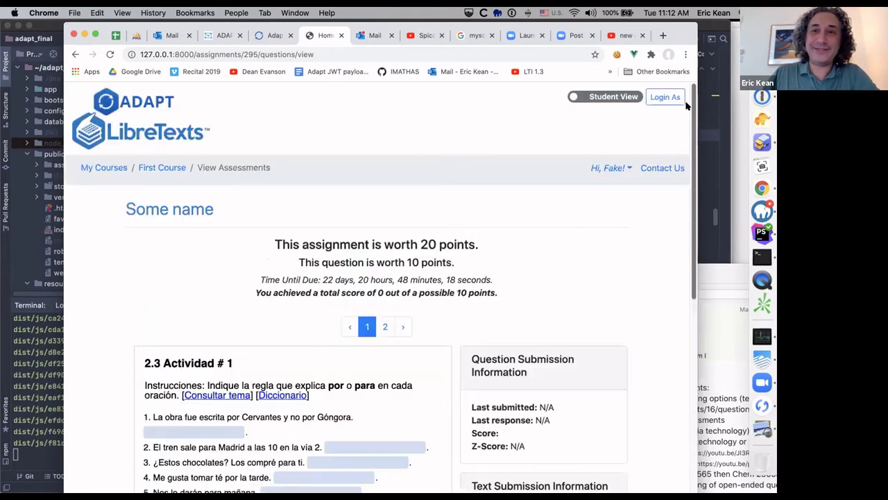
Step: Toggle Student View off to return to Instructor View
{"action": "left_click", "coordinate": [590, 95]}
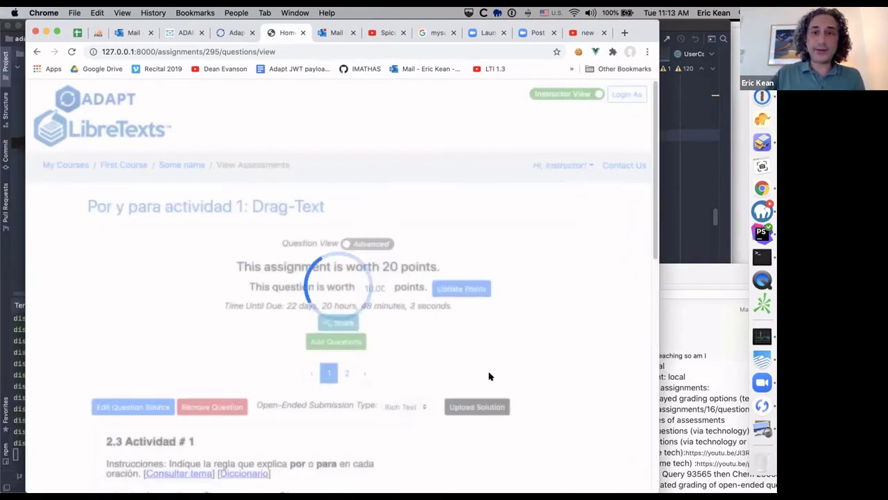
Step: Set the open-ended submission type to Audio and reload the page
{"action": "left_click", "coordinate": [398, 406]}
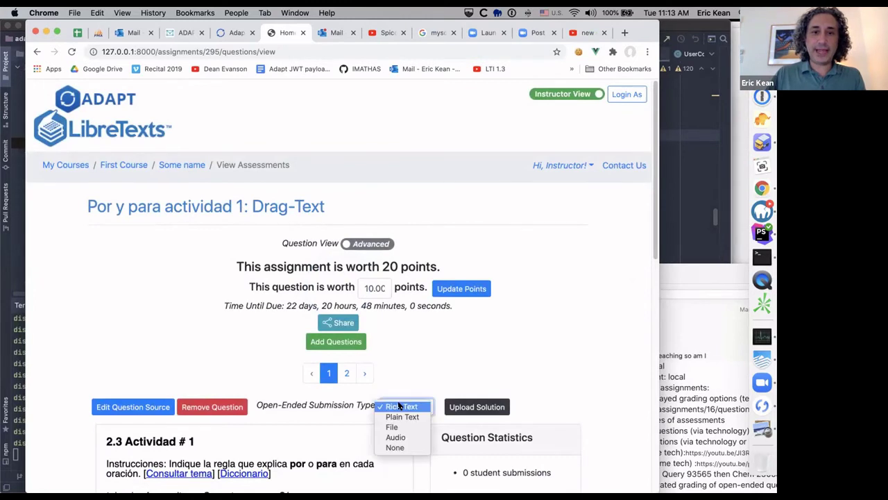
{"action": "left_click", "coordinate": [407, 437]}
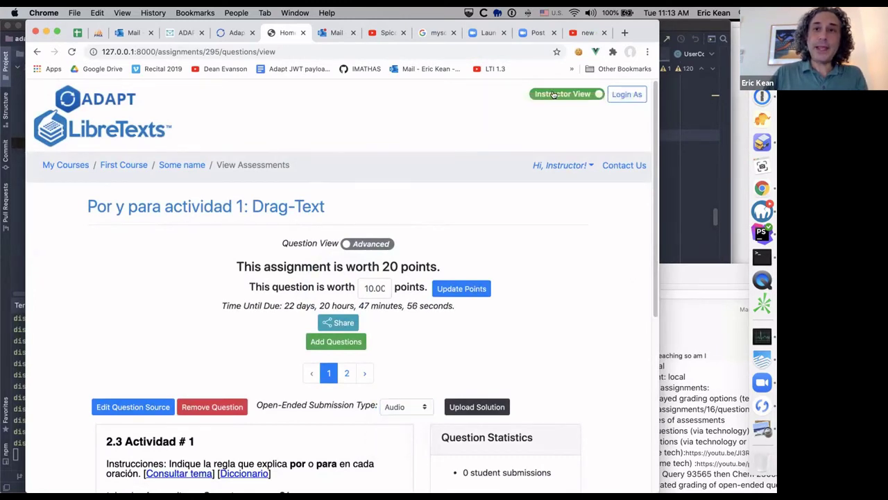
{"action": "key", "text": "super+r"}
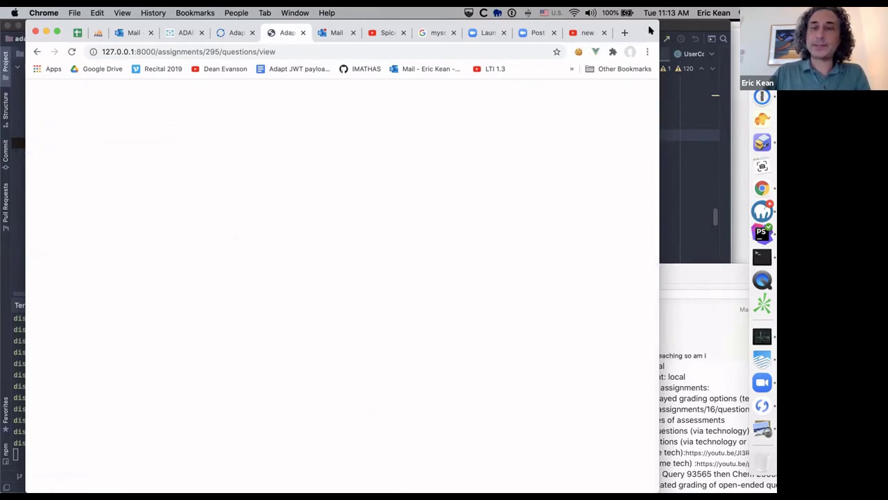
Step: In student view, scroll down to the 1-minute audio recorder below Check
{"action": "left_click_drag", "start_coordinate": [653, 32], "coordinate": [658, 35]}
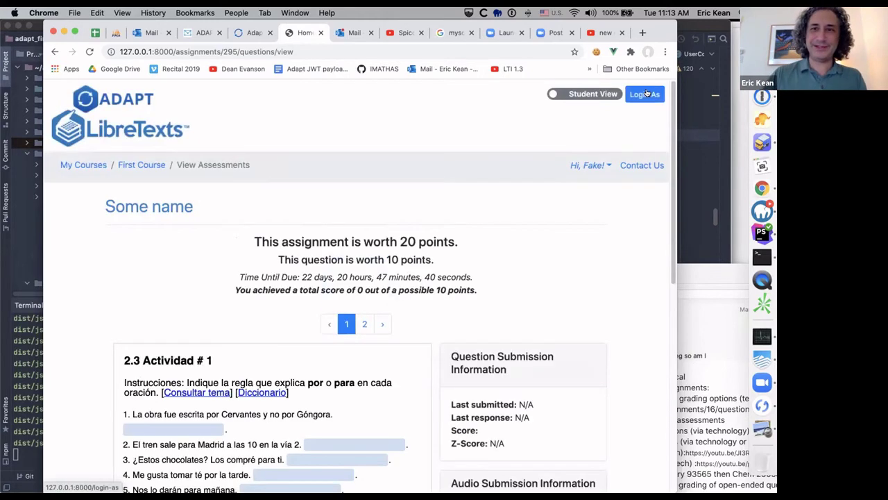
{"action": "scroll", "coordinate": [665, 357], "scroll_direction": "down", "scroll_amount": 6}
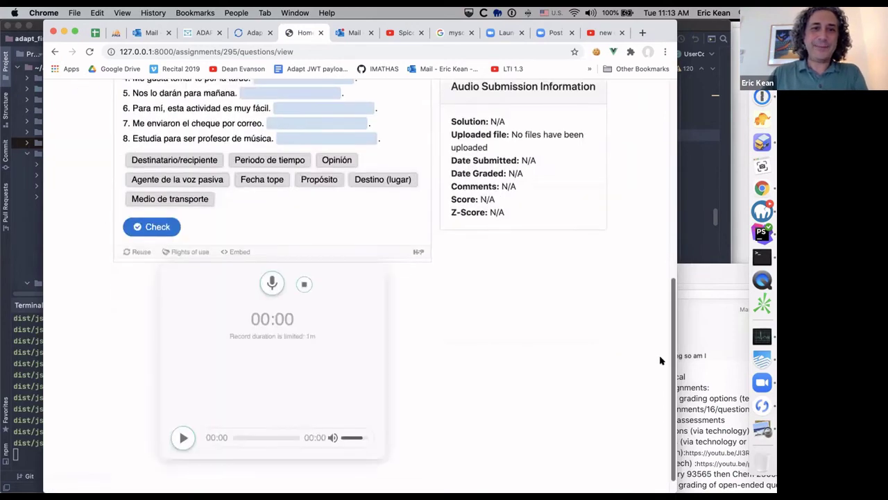